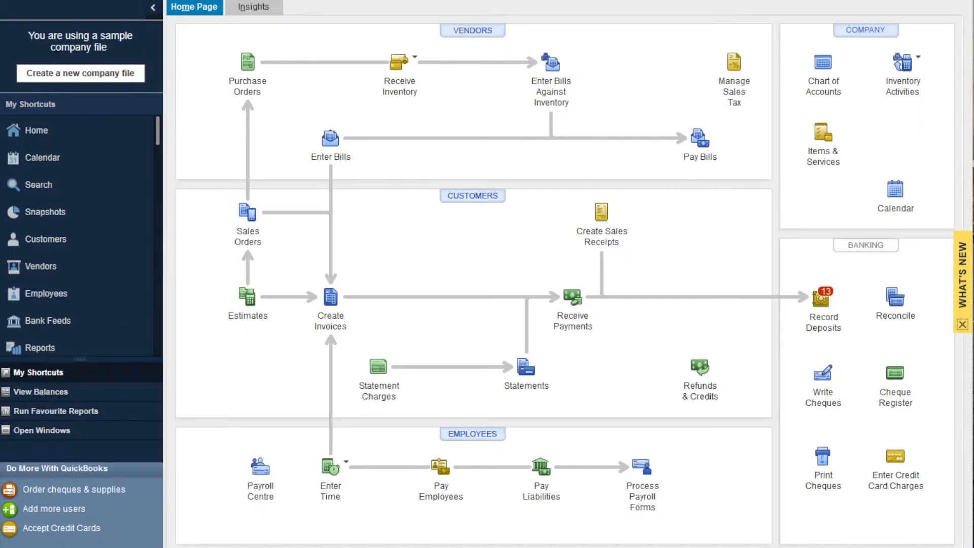
Step: Open the Report Centre, collapse the My Shortcuts pane and maximize the report window
{"action": "left_click", "coordinate": [511, 0]}
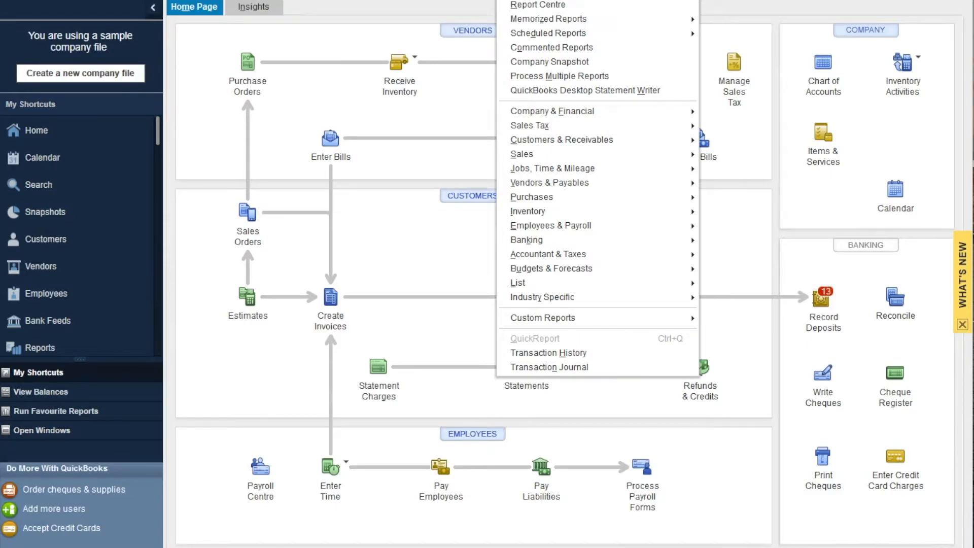
{"action": "left_click", "coordinate": [525, 6]}
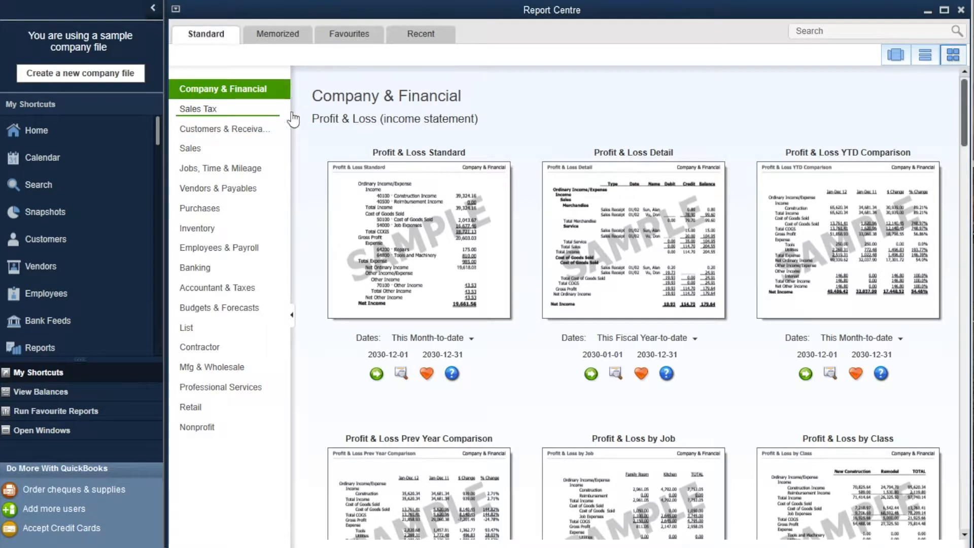
{"action": "left_click", "coordinate": [153, 7]}
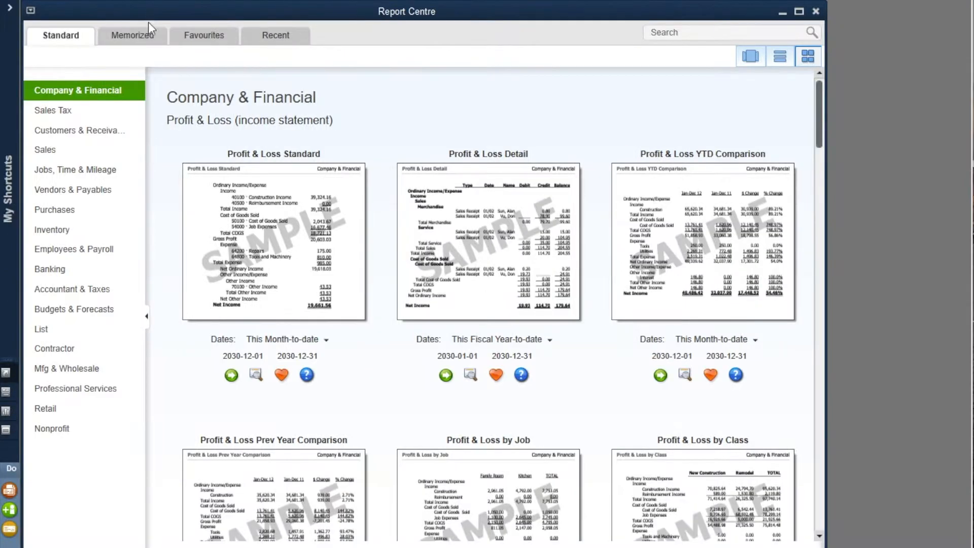
{"action": "left_click", "coordinate": [799, 11]}
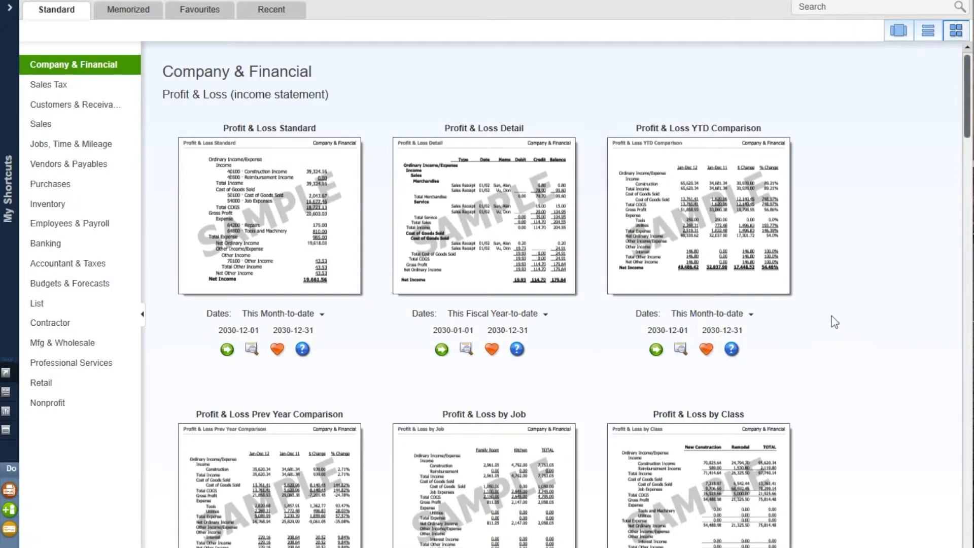
Step: Examine the standard Company & Financial reports, covering Profit & Loss, Income & Expenses, Balance Sheet & Net Worth, Multicurrency and Cash Flow
{"action": "scroll", "coordinate": [827, 327], "scroll_direction": "down", "scroll_amount": 2}
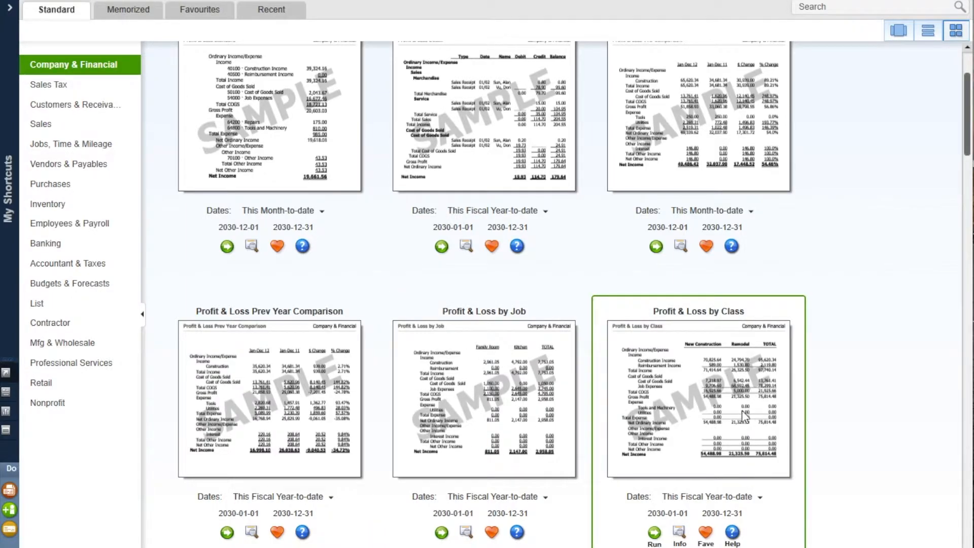
{"action": "scroll", "coordinate": [745, 416], "scroll_direction": "down", "scroll_amount": 3}
{"action": "scroll", "coordinate": [745, 415], "scroll_direction": "down", "scroll_amount": 3}
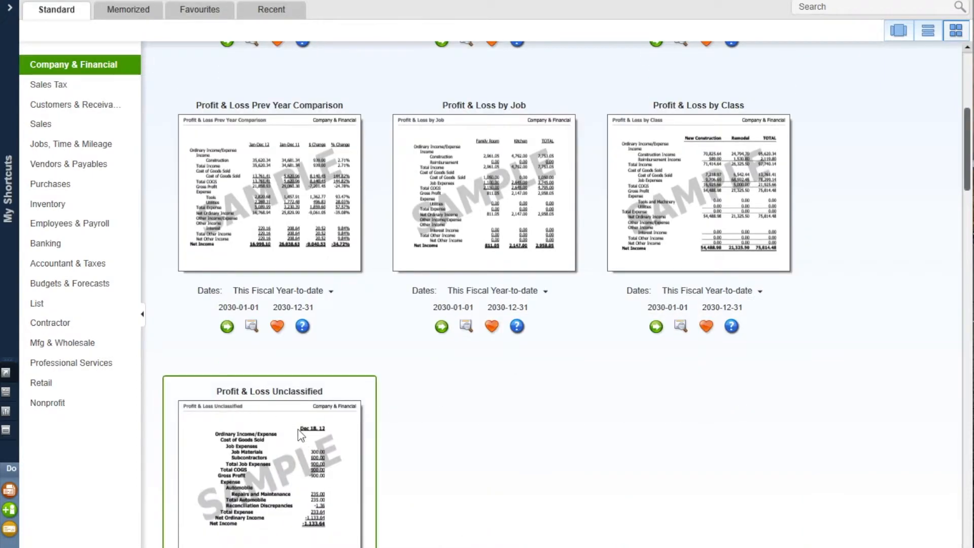
{"action": "scroll", "coordinate": [247, 447], "scroll_direction": "down", "scroll_amount": 2}
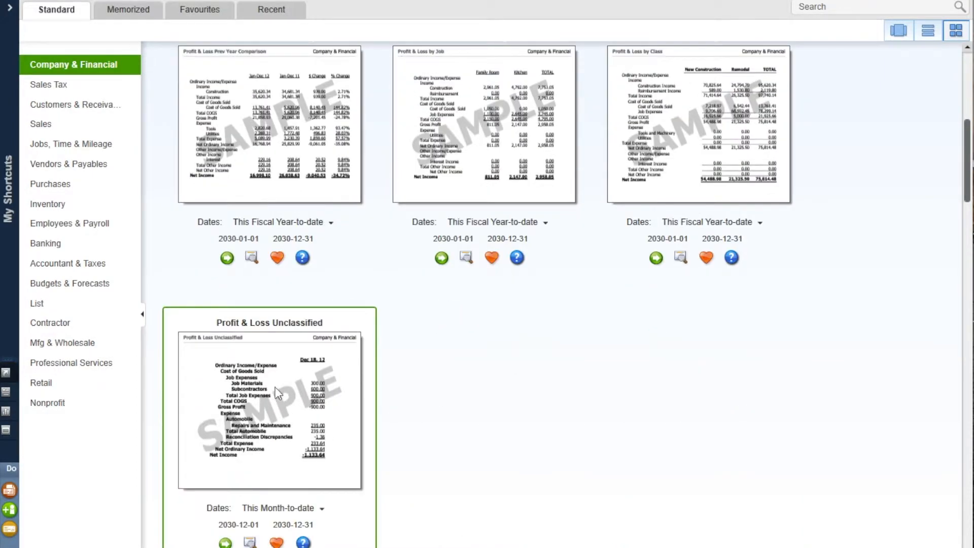
{"action": "scroll", "coordinate": [275, 387], "scroll_direction": "down", "scroll_amount": 7}
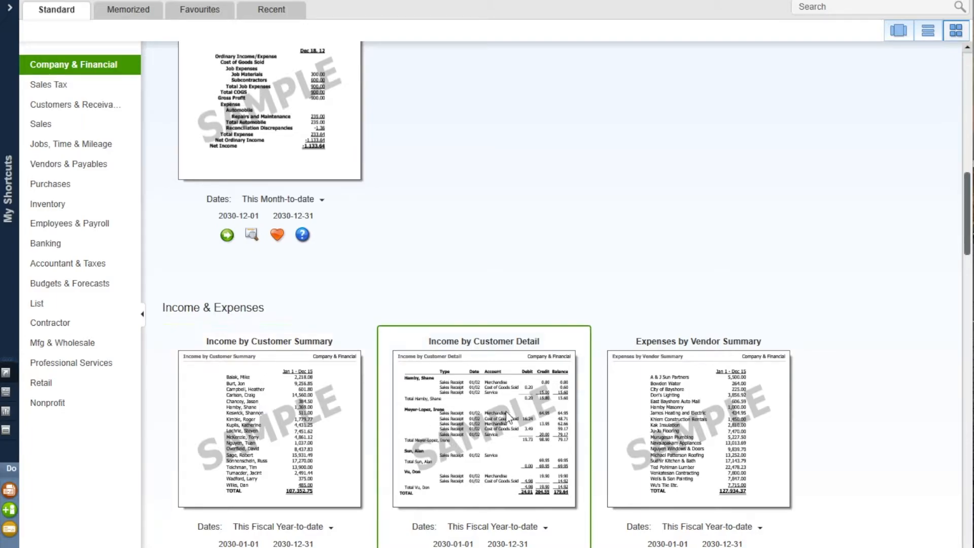
{"action": "scroll", "coordinate": [499, 415], "scroll_direction": "down", "scroll_amount": 4}
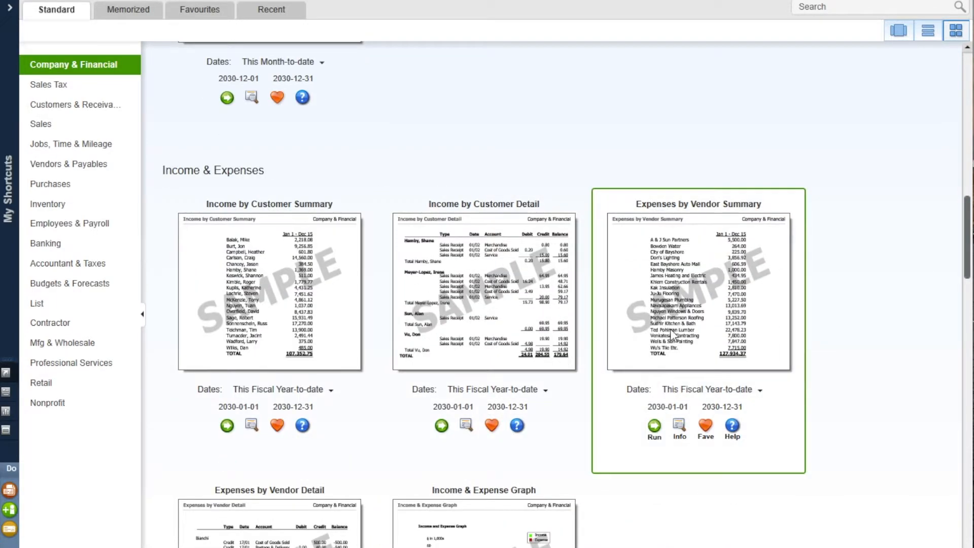
{"action": "scroll", "coordinate": [673, 335], "scroll_direction": "down", "scroll_amount": 2}
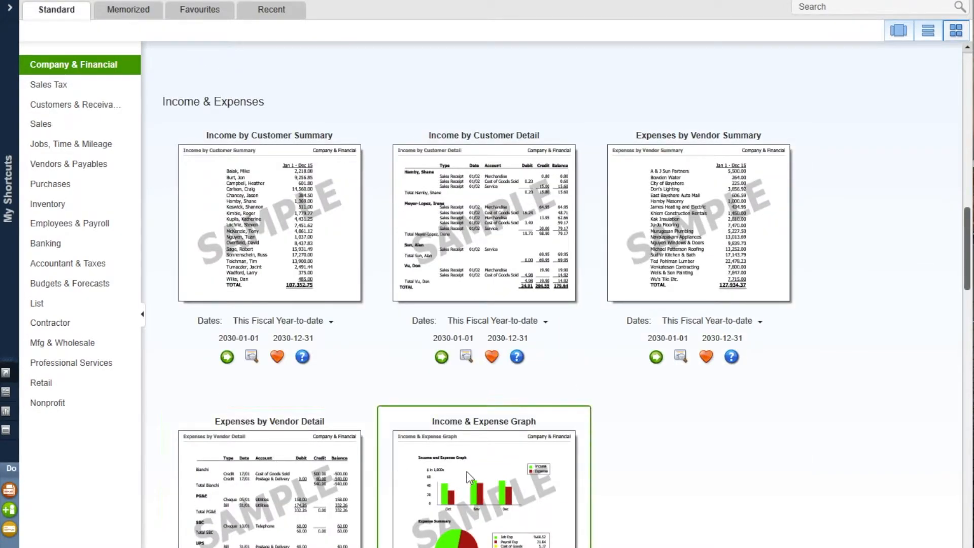
{"action": "scroll", "coordinate": [472, 474], "scroll_direction": "down", "scroll_amount": 3}
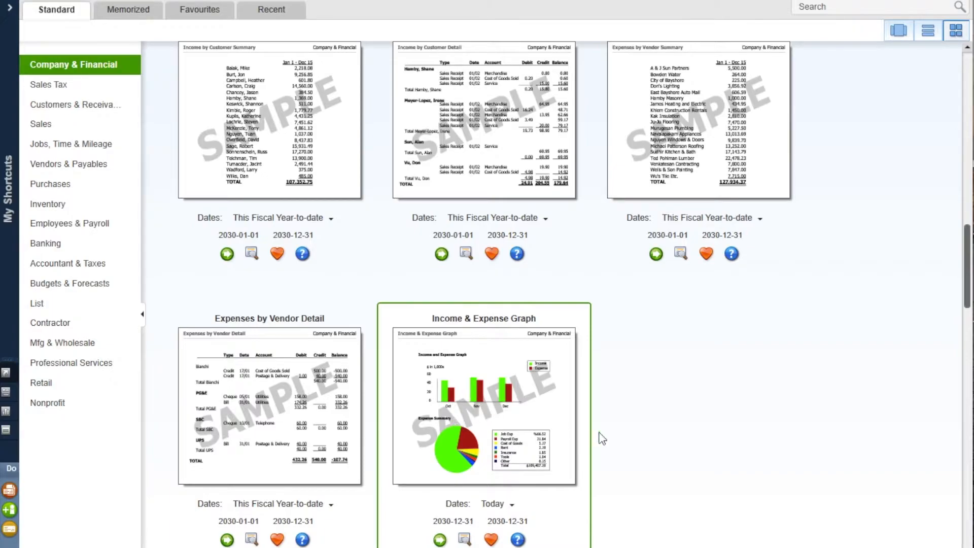
{"action": "scroll", "coordinate": [654, 424], "scroll_direction": "down", "scroll_amount": 5}
{"action": "scroll", "coordinate": [649, 420], "scroll_direction": "down", "scroll_amount": 5}
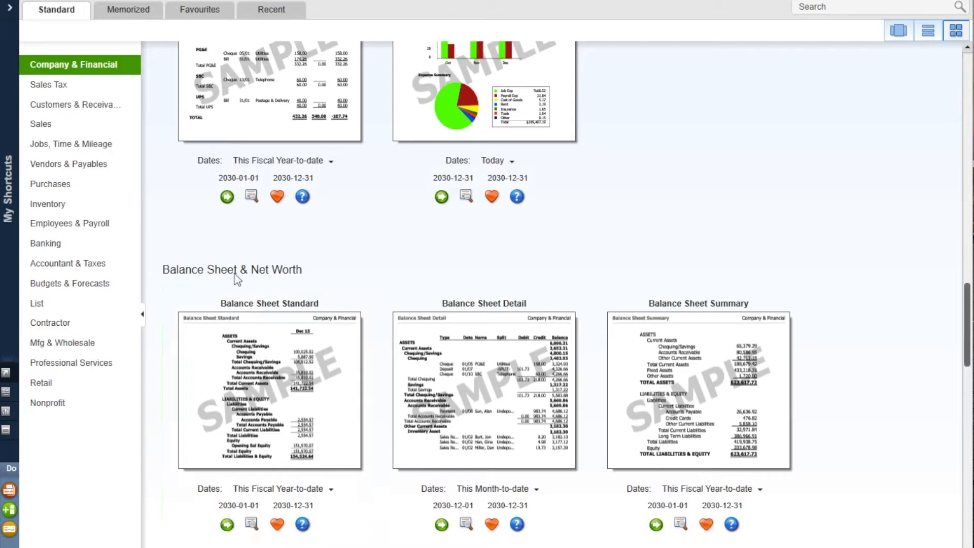
{"action": "scroll", "coordinate": [367, 361], "scroll_direction": "down", "scroll_amount": 3}
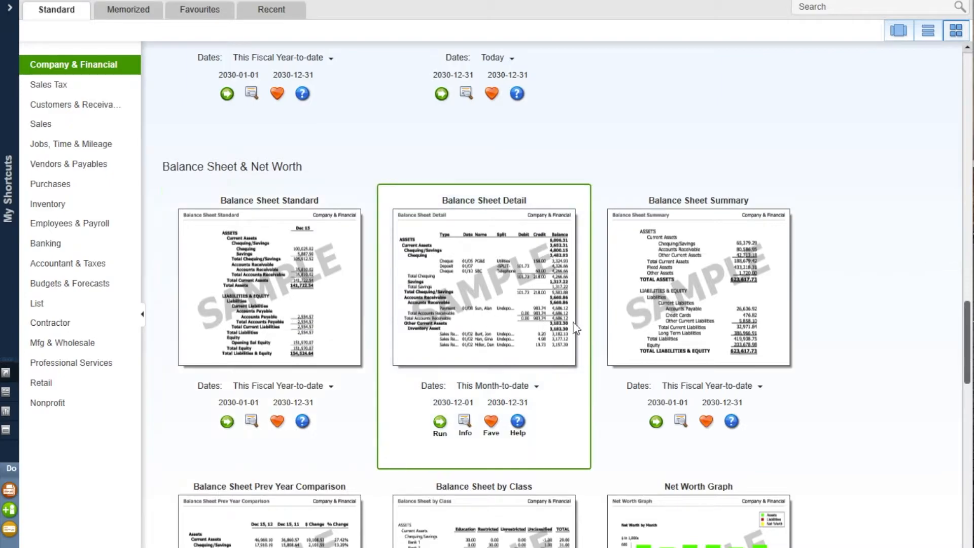
{"action": "scroll", "coordinate": [739, 330], "scroll_direction": "down", "scroll_amount": 5}
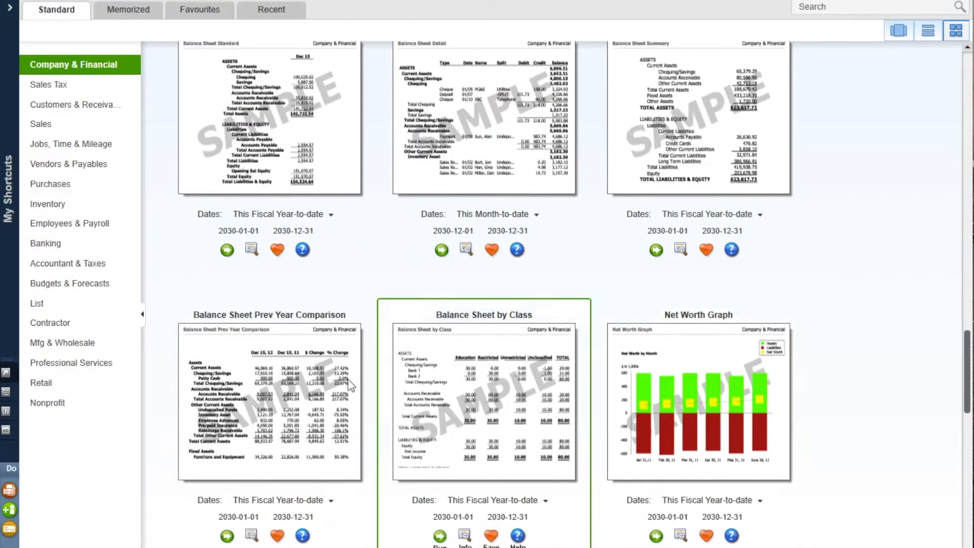
{"action": "scroll", "coordinate": [841, 388], "scroll_direction": "down", "scroll_amount": 5}
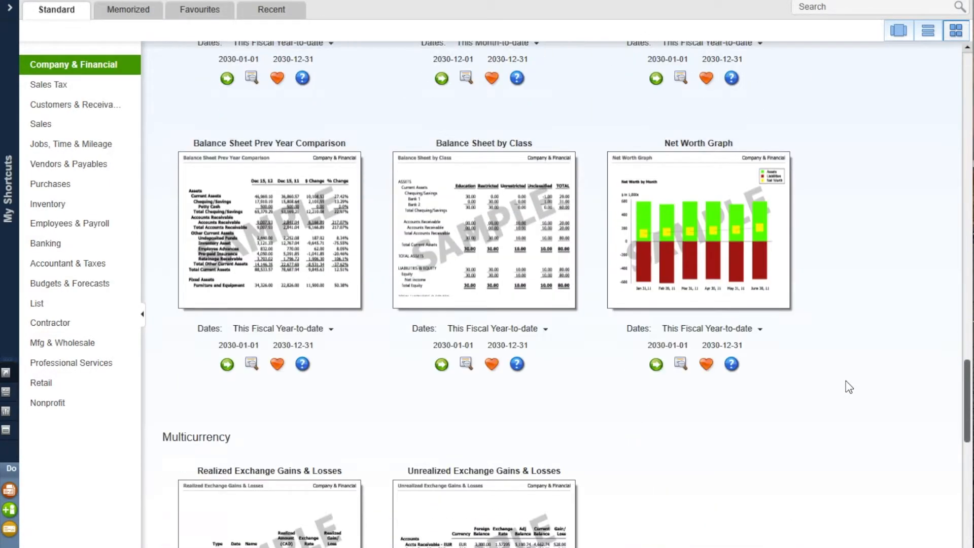
{"action": "scroll", "coordinate": [848, 387], "scroll_direction": "down", "scroll_amount": 5}
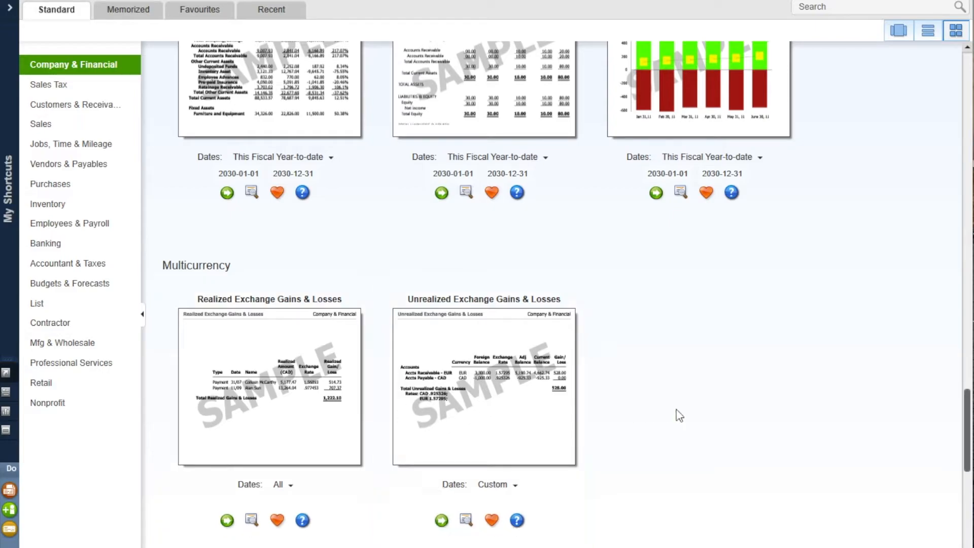
{"action": "scroll", "coordinate": [736, 404], "scroll_direction": "down", "scroll_amount": 5}
{"action": "scroll", "coordinate": [820, 350], "scroll_direction": "down", "scroll_amount": 2}
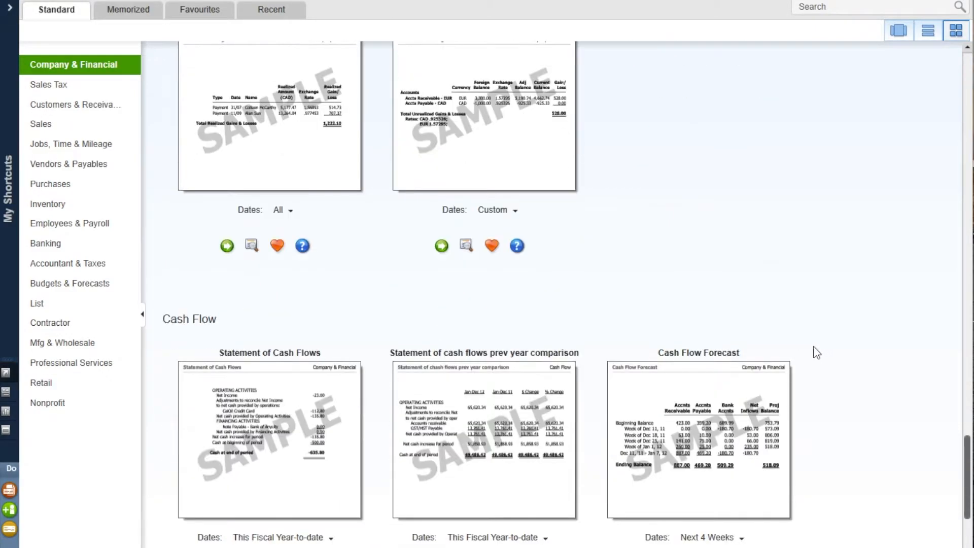
{"action": "scroll", "coordinate": [310, 439], "scroll_direction": "down", "scroll_amount": 3}
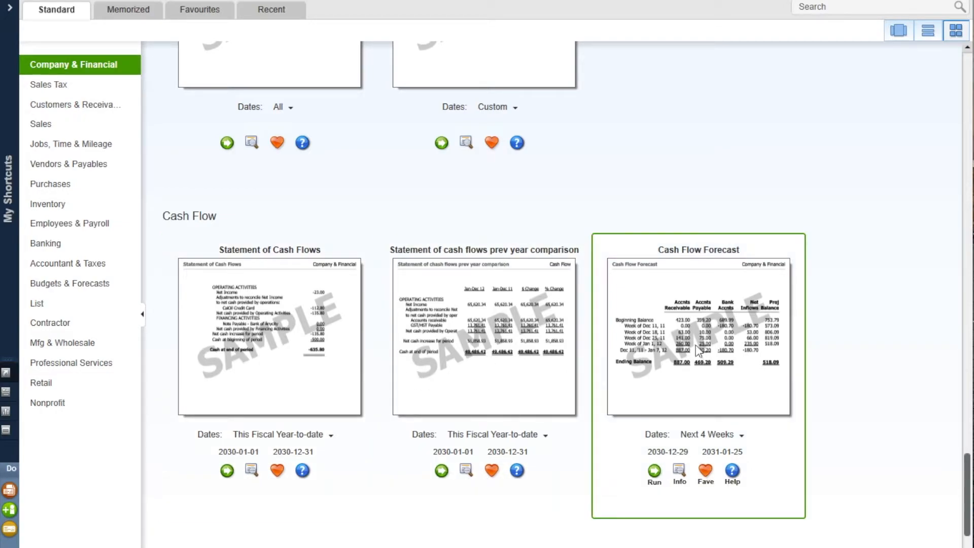
{"action": "scroll", "coordinate": [698, 351], "scroll_direction": "down", "scroll_amount": 2}
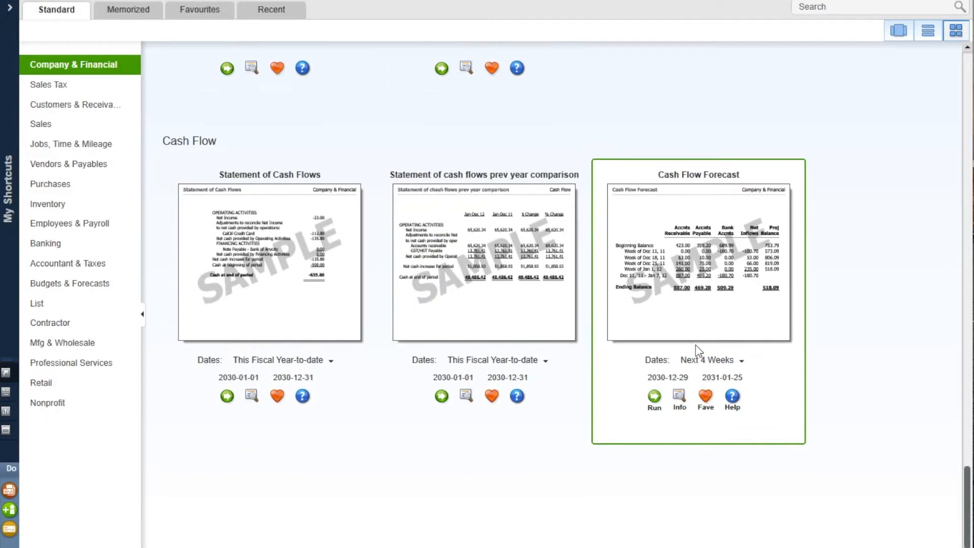
{"action": "scroll", "coordinate": [698, 350], "scroll_direction": "up", "scroll_amount": 10}
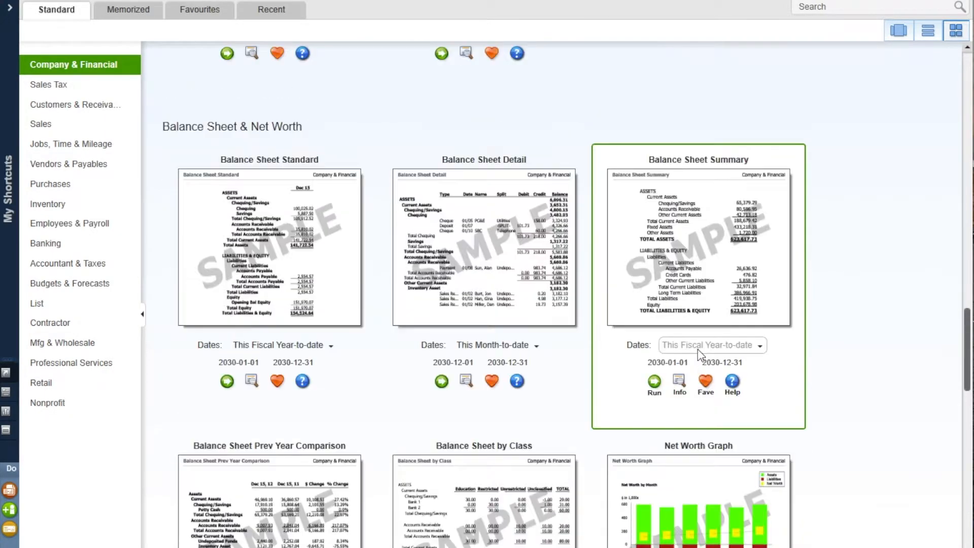
{"action": "scroll", "coordinate": [699, 353], "scroll_direction": "up", "scroll_amount": 7}
{"action": "scroll", "coordinate": [699, 355], "scroll_direction": "up", "scroll_amount": 14}
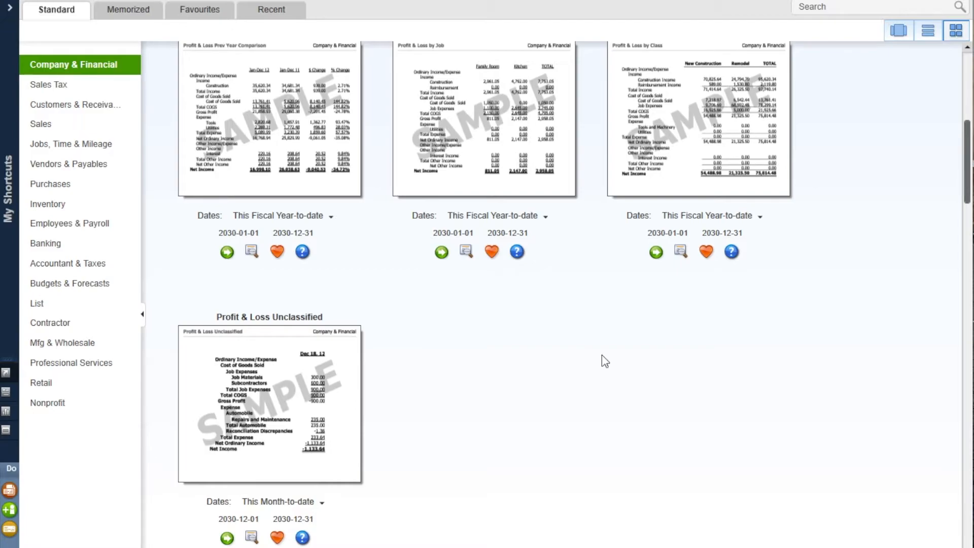
{"action": "scroll", "coordinate": [603, 358], "scroll_direction": "down", "scroll_amount": 3}
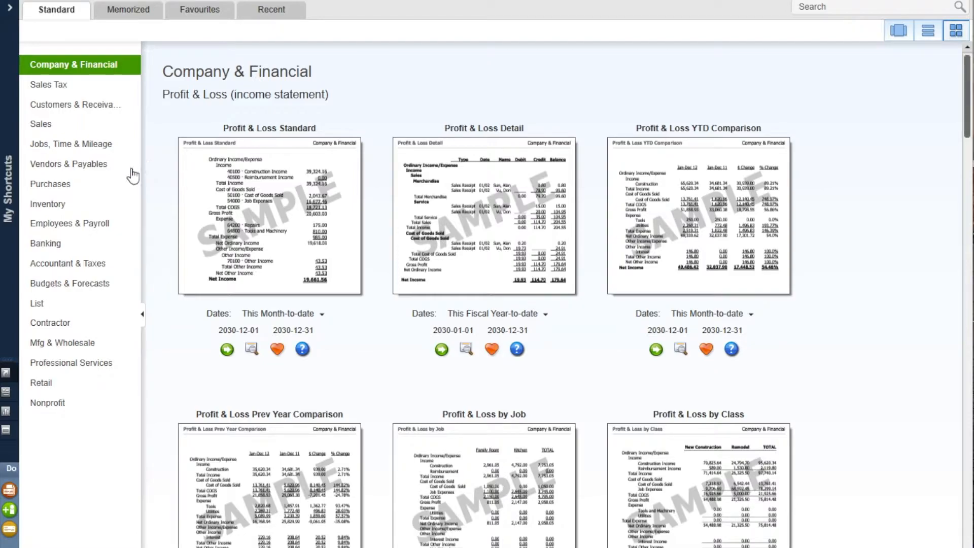
Step: Run the Profit & Loss Standard report and refresh it with the start date set to 2030-01-01
{"action": "double_click", "coordinate": [274, 195]}
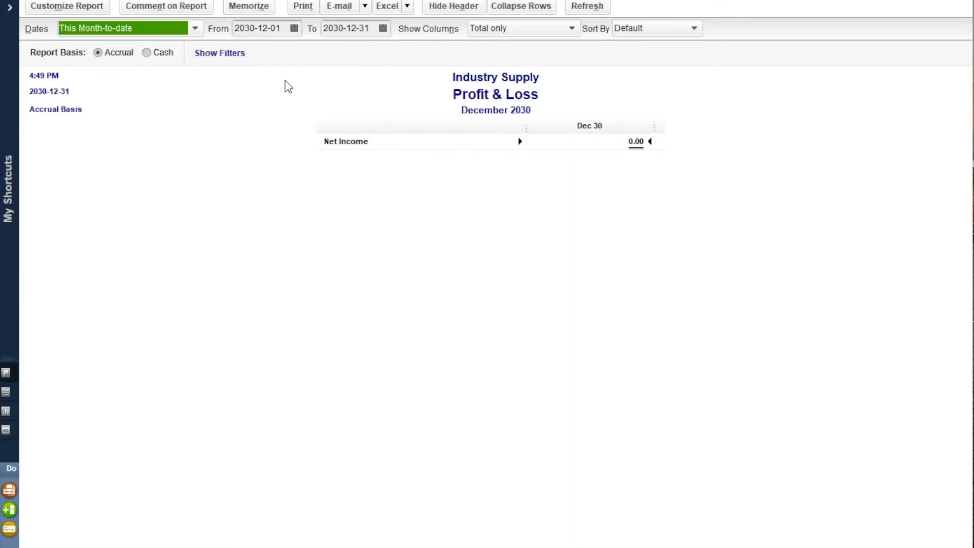
{"action": "left_click", "coordinate": [294, 28]}
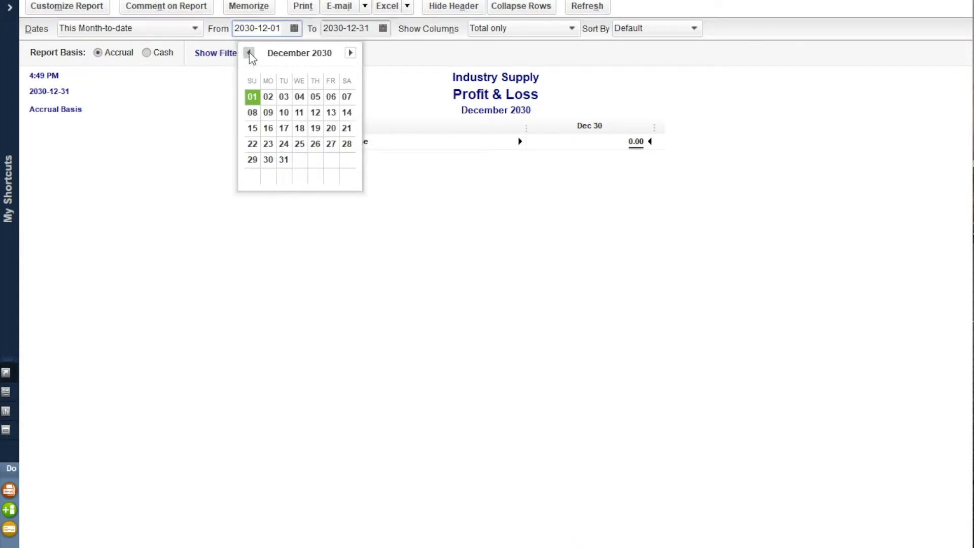
{"action": "left_click", "coordinate": [268, 28]}
{"action": "double_click", "coordinate": [262, 28]}
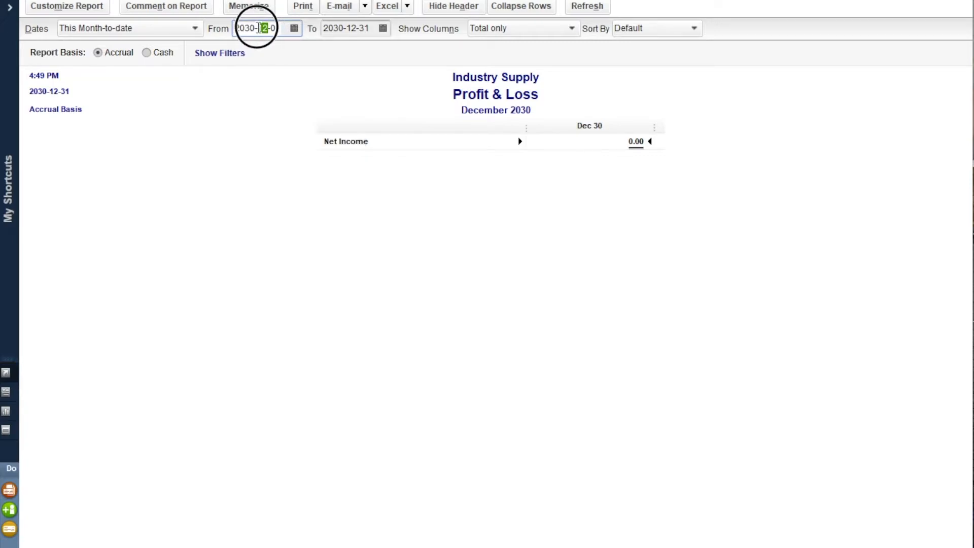
{"action": "type", "text": "01"}
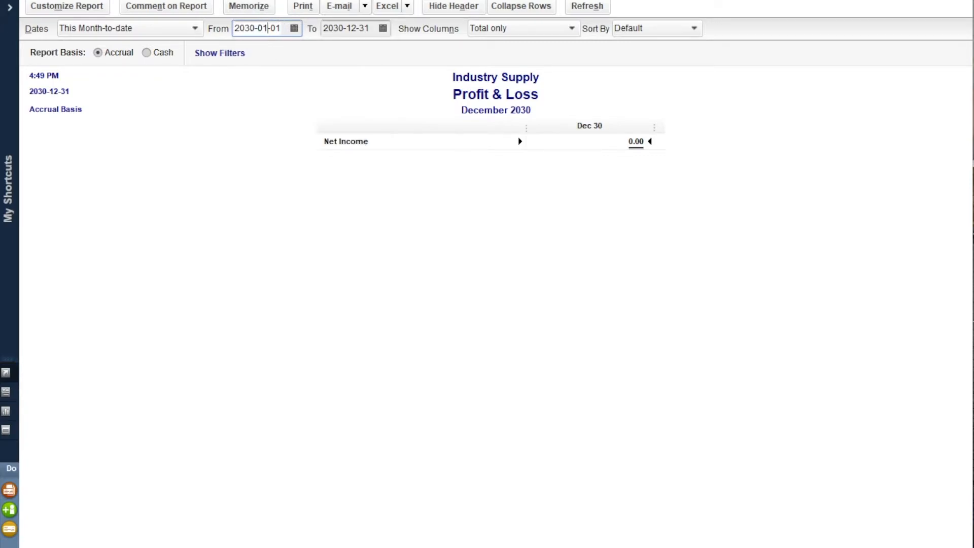
{"action": "left_click", "coordinate": [587, 8]}
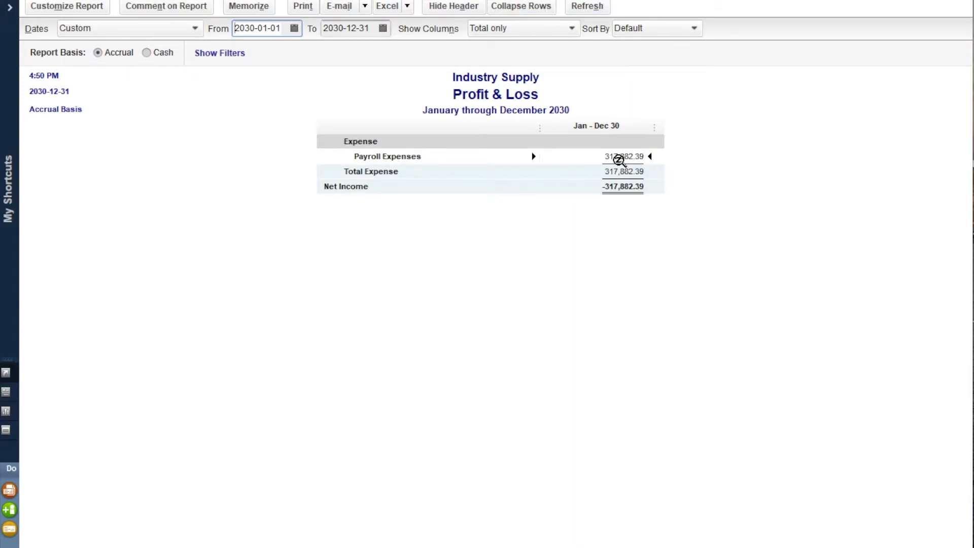
Step: Change the Profit & Loss report's date range to All
{"action": "left_click", "coordinate": [198, 30]}
{"action": "scroll", "coordinate": [161, 154], "scroll_direction": "up", "scroll_amount": 2}
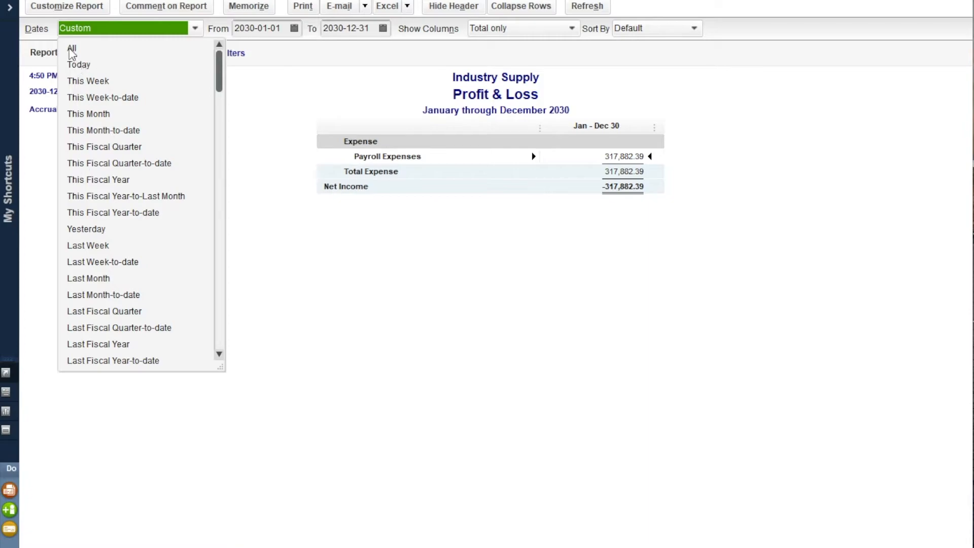
{"action": "left_click", "coordinate": [84, 49]}
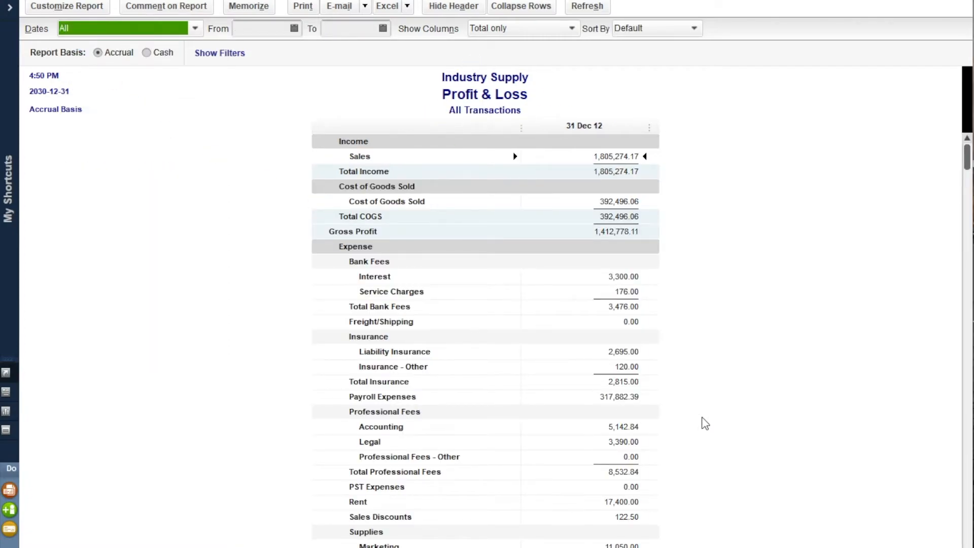
Step: Examine the income, cost of goods sold and expense lines throughout the Profit & Loss report
{"action": "scroll", "coordinate": [688, 419], "scroll_direction": "down", "scroll_amount": 2}
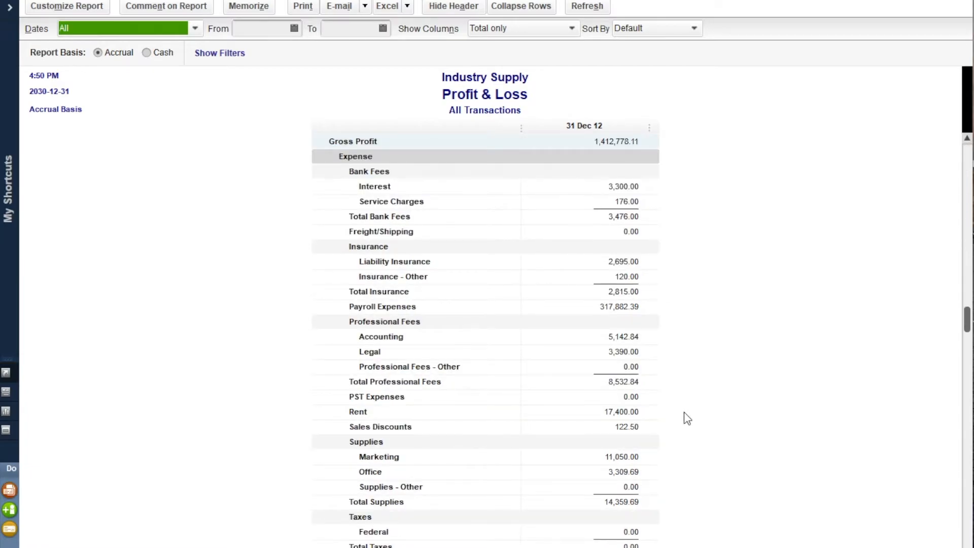
{"action": "scroll", "coordinate": [684, 412], "scroll_direction": "down", "scroll_amount": 3}
{"action": "scroll", "coordinate": [685, 413], "scroll_direction": "up", "scroll_amount": 4}
{"action": "scroll", "coordinate": [686, 417], "scroll_direction": "up", "scroll_amount": 2}
{"action": "scroll", "coordinate": [689, 419], "scroll_direction": "down", "scroll_amount": 4}
{"action": "scroll", "coordinate": [699, 393], "scroll_direction": "up", "scroll_amount": 3}
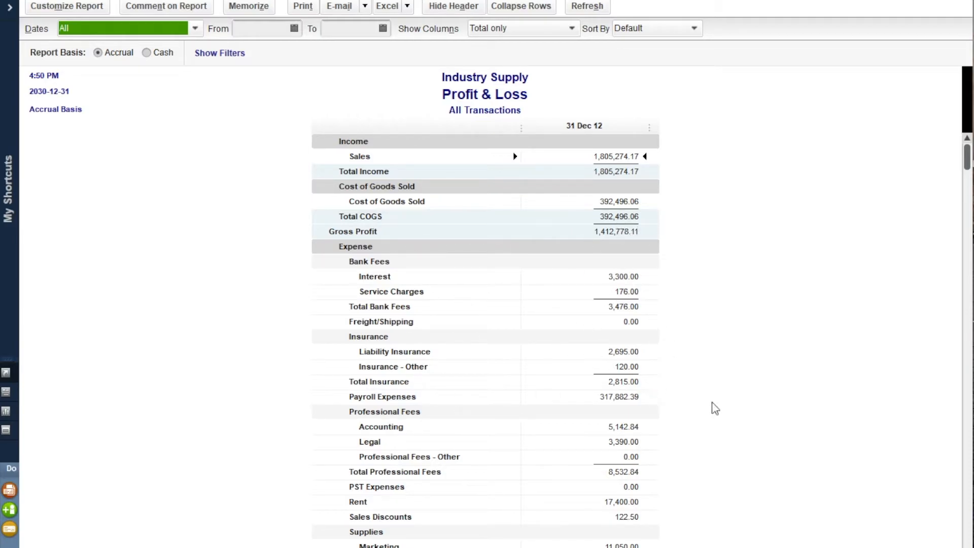
{"action": "scroll", "coordinate": [757, 417], "scroll_direction": "down", "scroll_amount": 5}
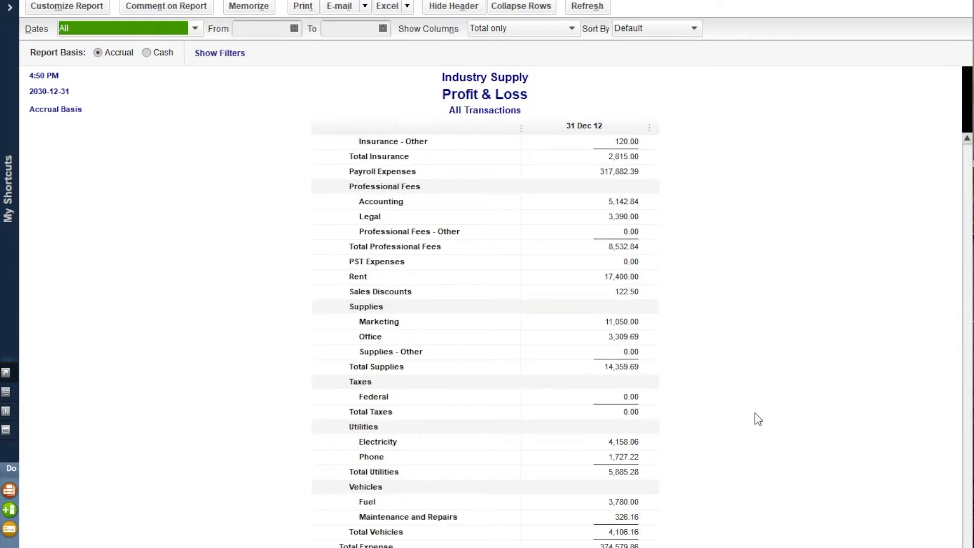
{"action": "scroll", "coordinate": [757, 419], "scroll_direction": "up", "scroll_amount": 5}
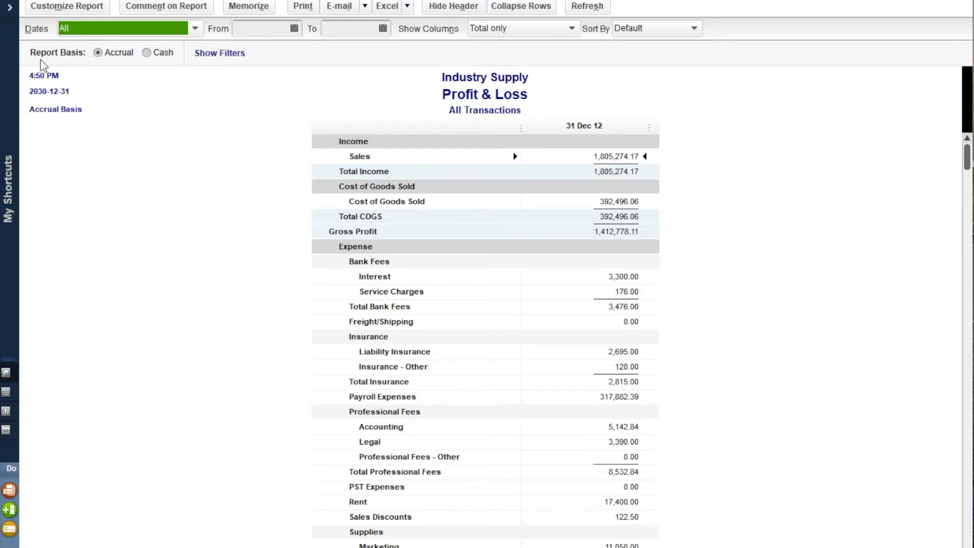
Step: Switch the Profit & Loss report to Cash basis for comparison, and return it to Accrual basis
{"action": "left_click", "coordinate": [147, 53]}
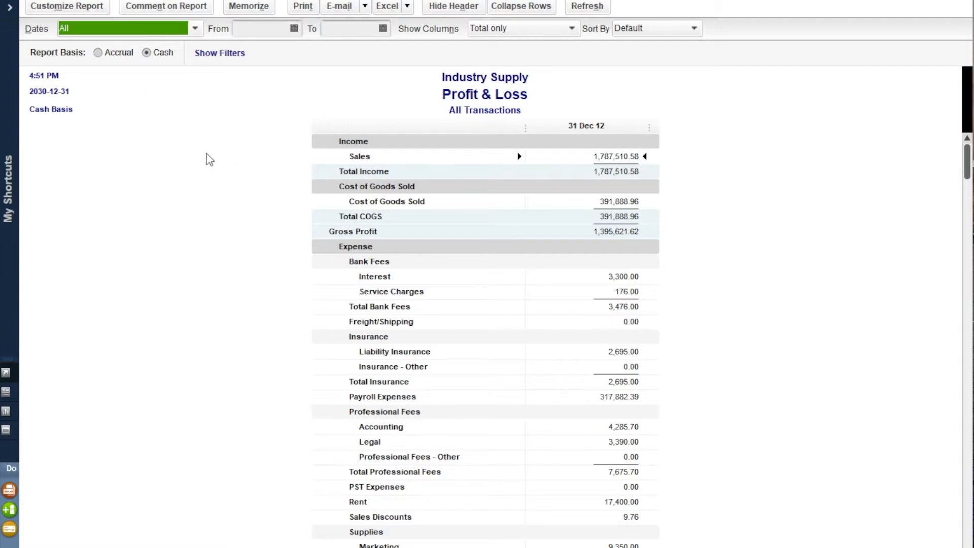
{"action": "left_click", "coordinate": [97, 53]}
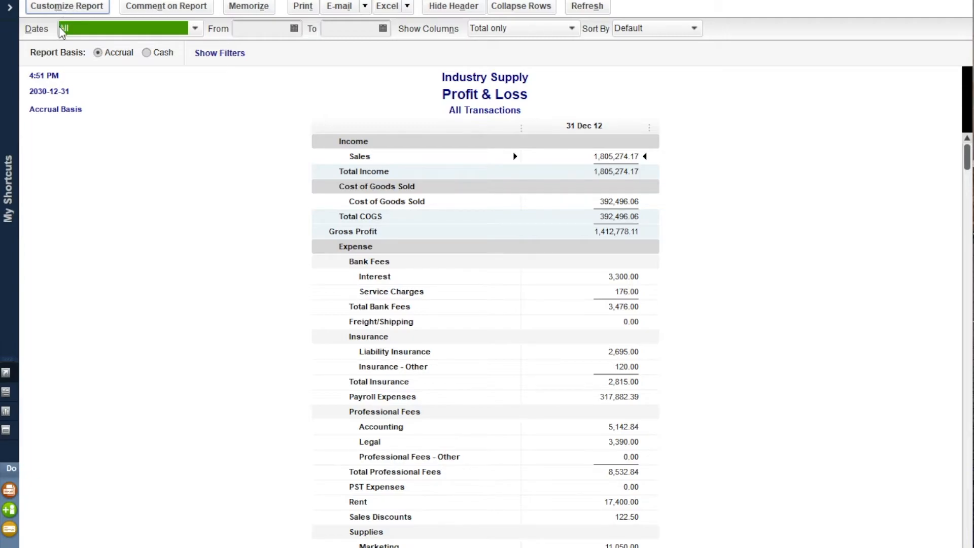
Step: Run the Profit & Loss report for Last Fiscal Year, and switch its date range to Next Fiscal Year
{"action": "left_click", "coordinate": [195, 28]}
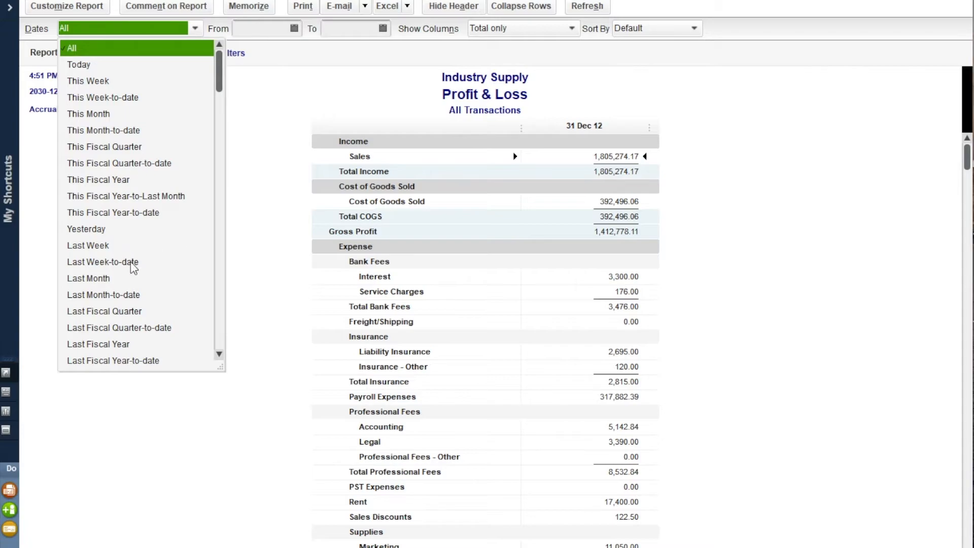
{"action": "scroll", "coordinate": [134, 267], "scroll_direction": "down", "scroll_amount": 2}
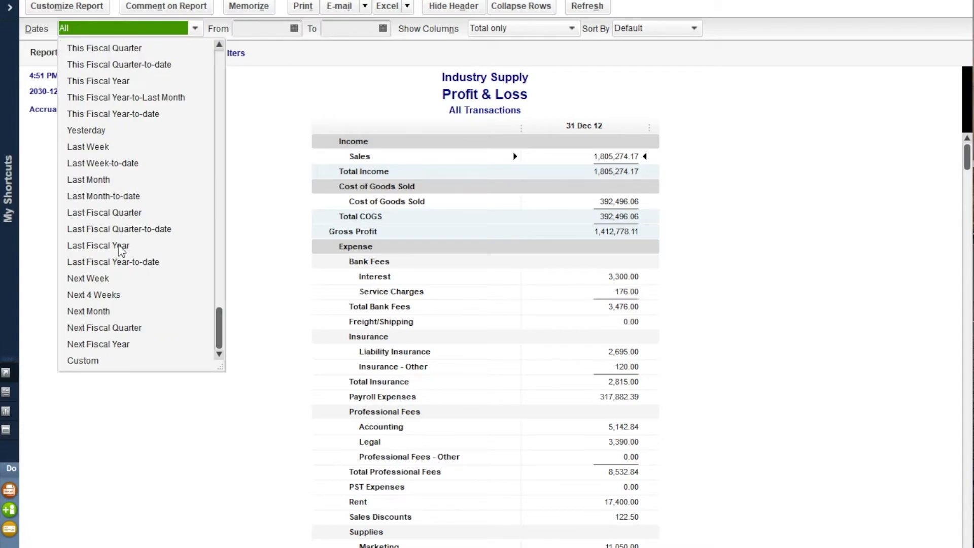
{"action": "left_click", "coordinate": [121, 248]}
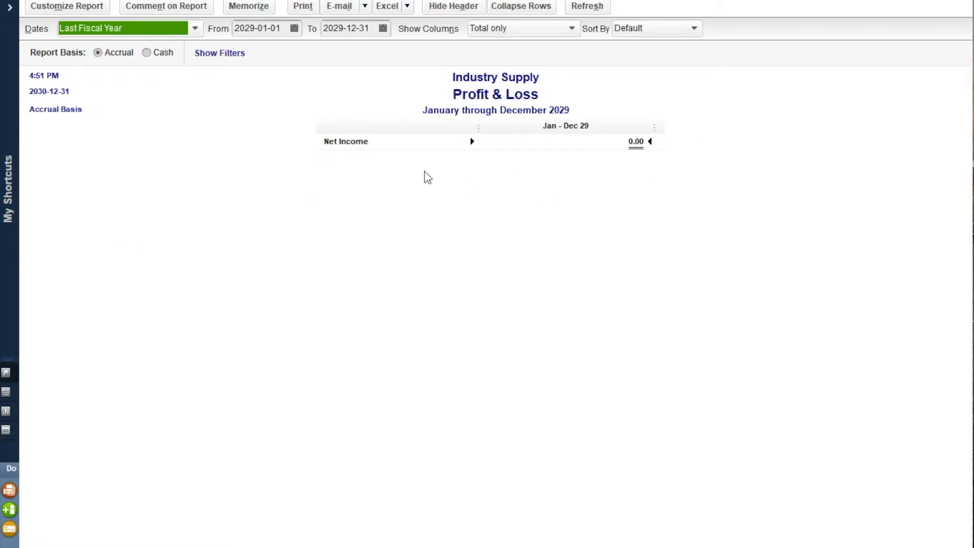
{"action": "left_click", "coordinate": [195, 28]}
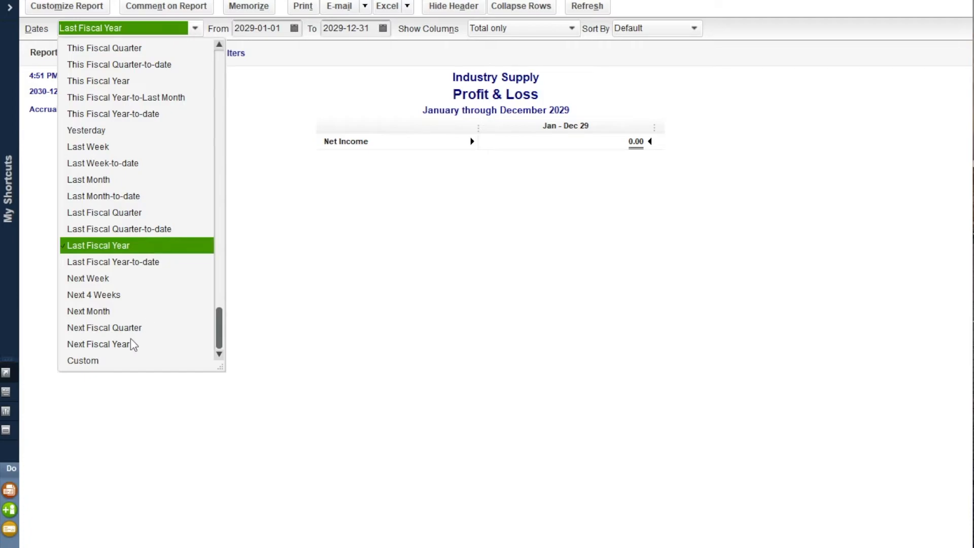
{"action": "left_click", "coordinate": [143, 346]}
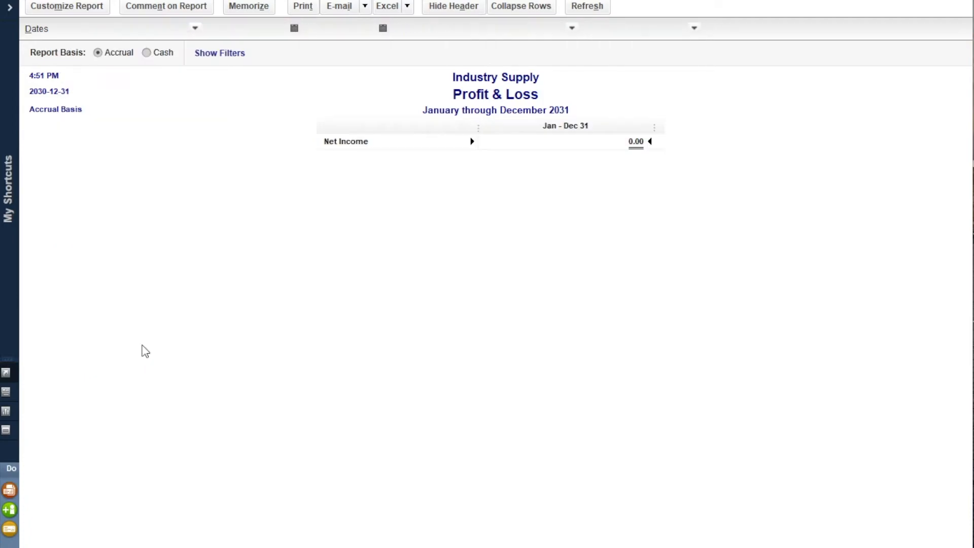
Step: Return the Profit & Loss report's date range from Next Fiscal Year to All
{"action": "left_click", "coordinate": [196, 28]}
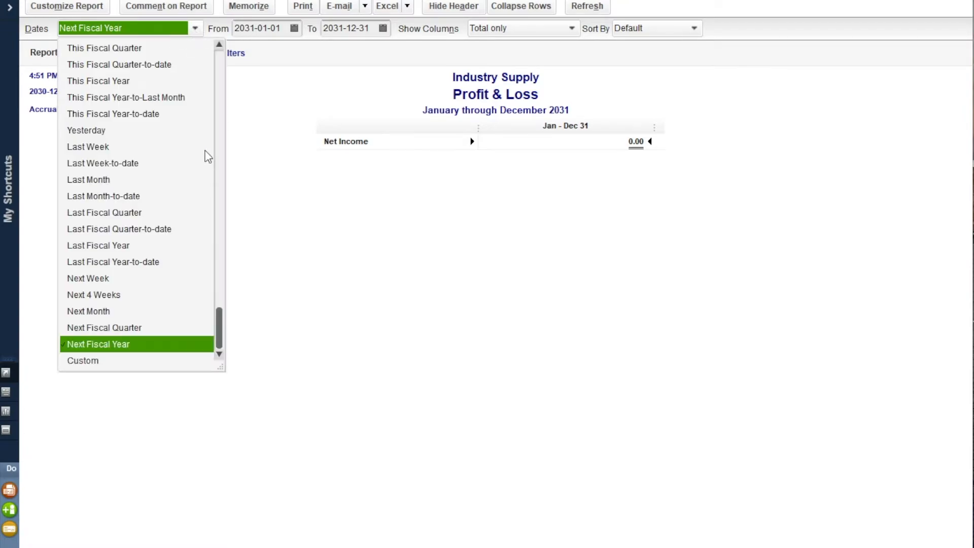
{"action": "scroll", "coordinate": [204, 158], "scroll_direction": "up", "scroll_amount": 2}
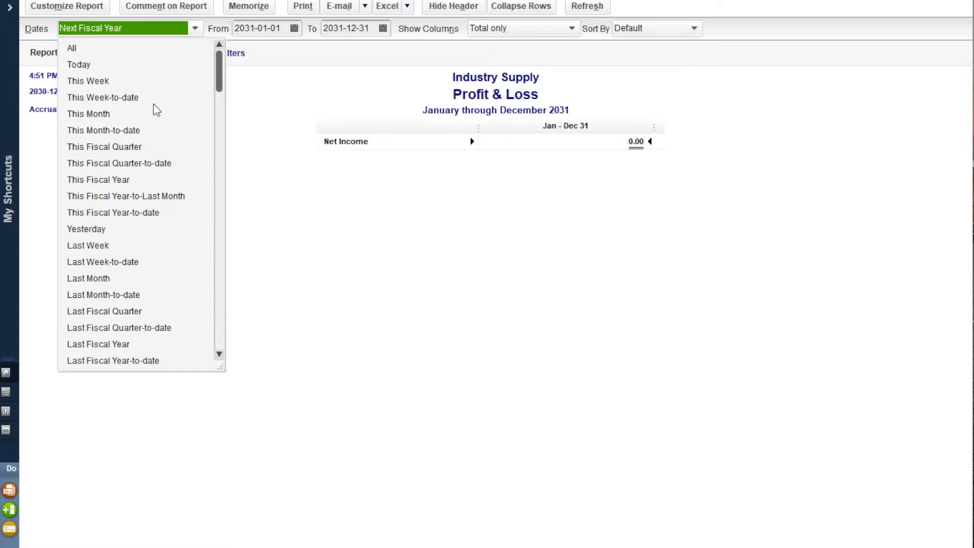
{"action": "left_click", "coordinate": [119, 51]}
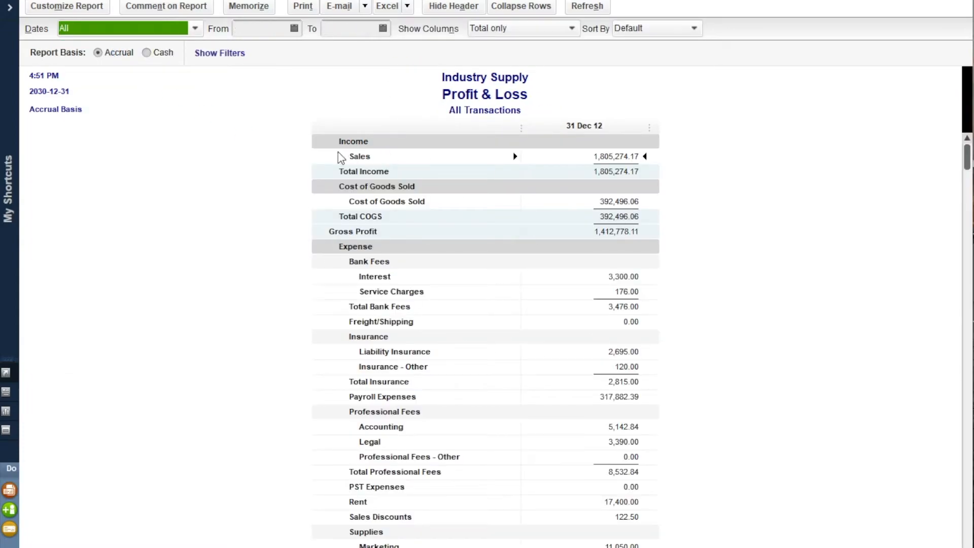
Step: Set a custom report period from 2030-01-01 to 2030-12-31 using the date calendars
{"action": "left_click", "coordinate": [295, 29]}
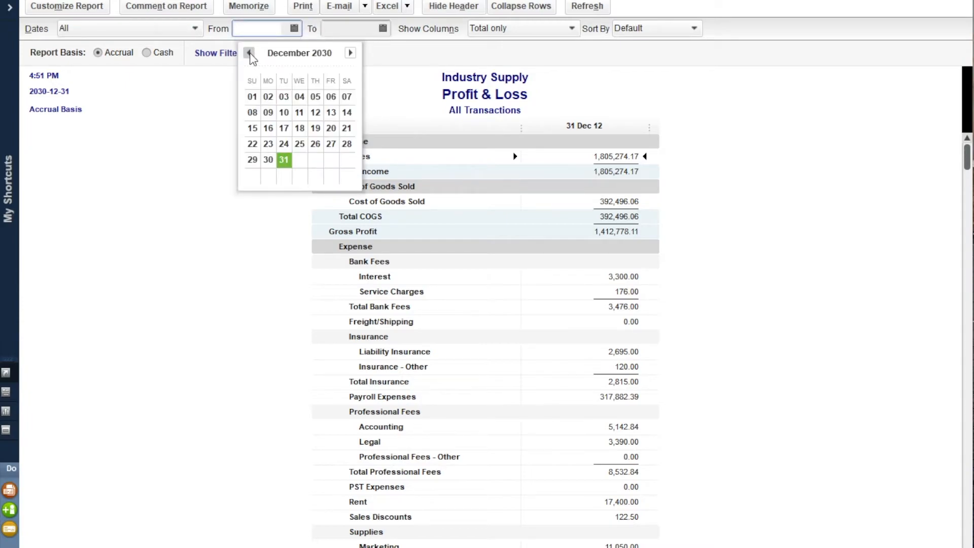
{"action": "left_click", "coordinate": [284, 159]}
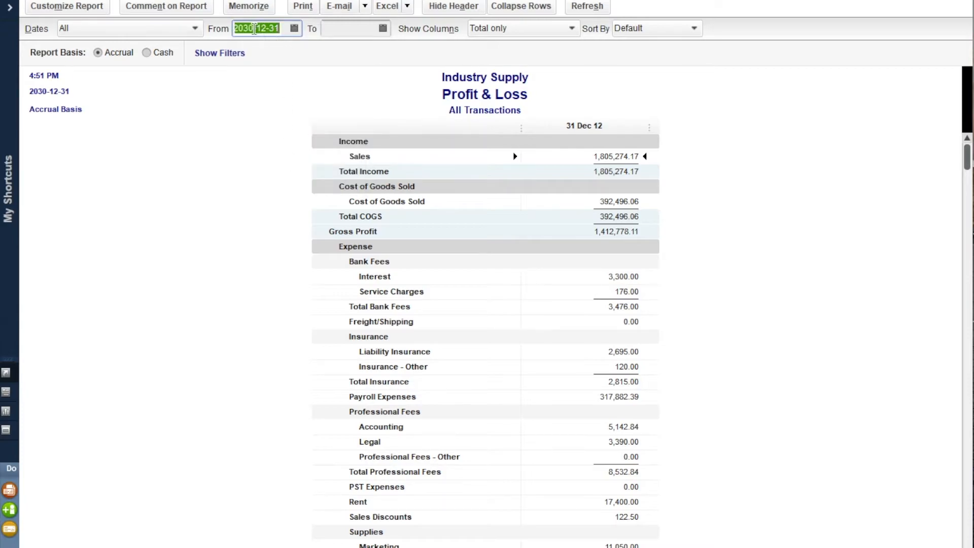
{"action": "left_click", "coordinate": [296, 29]}
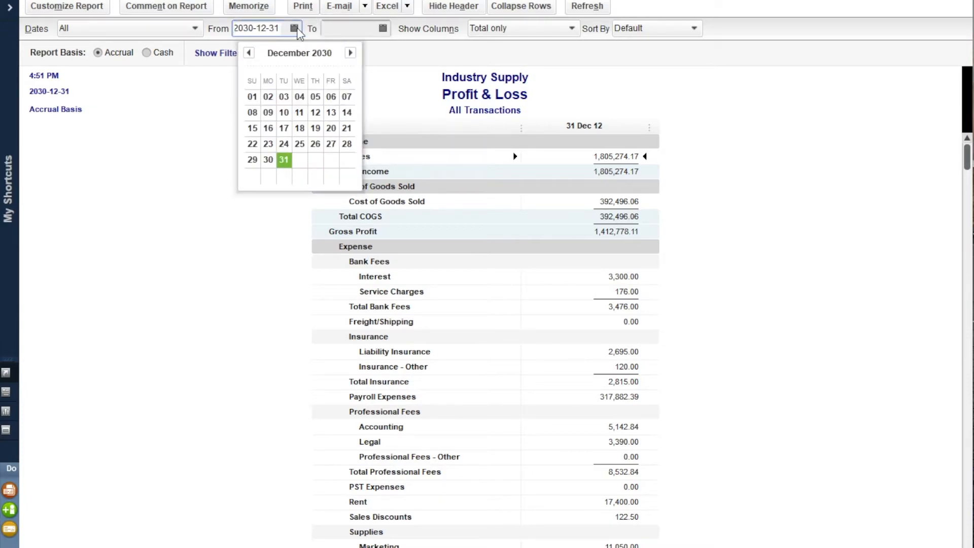
{"action": "left_click", "coordinate": [249, 53]}
{"action": "left_click", "coordinate": [249, 52]}
{"action": "left_click", "coordinate": [249, 53]}
{"action": "left_click", "coordinate": [249, 53]}
{"action": "left_click", "coordinate": [248, 53]}
{"action": "left_click", "coordinate": [249, 53]}
{"action": "left_click", "coordinate": [249, 53]}
{"action": "left_click", "coordinate": [248, 53]}
{"action": "left_click", "coordinate": [249, 53]}
{"action": "left_click", "coordinate": [249, 52]}
{"action": "left_click", "coordinate": [249, 52]}
{"action": "left_click", "coordinate": [249, 53]}
{"action": "left_click", "coordinate": [249, 53]}
{"action": "left_click", "coordinate": [350, 53]}
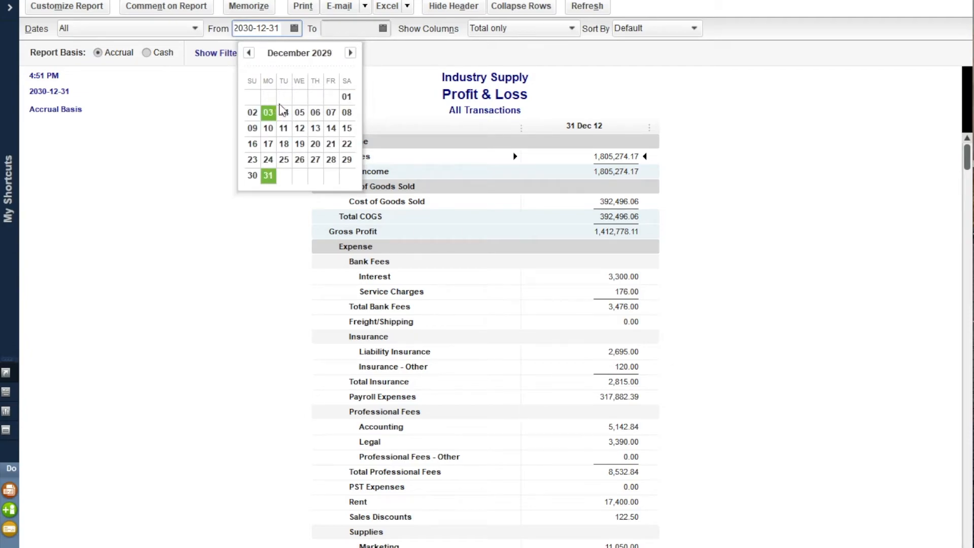
{"action": "left_click", "coordinate": [351, 53]}
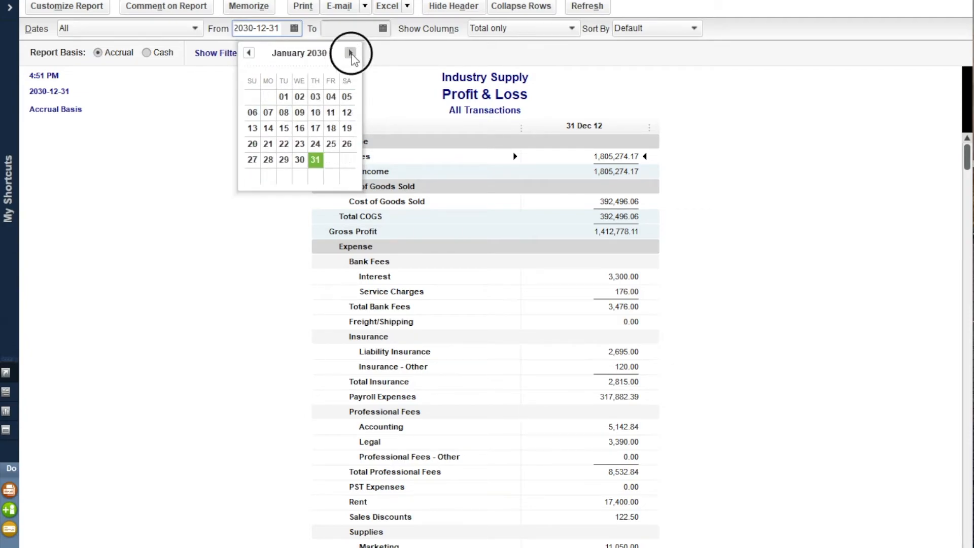
{"action": "left_click", "coordinate": [283, 96]}
{"action": "left_click", "coordinate": [385, 29]}
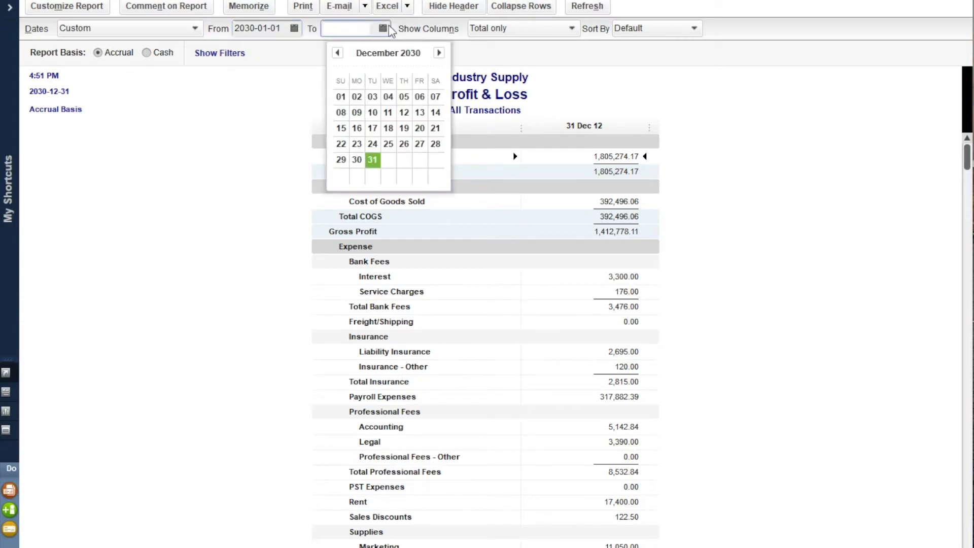
{"action": "left_click", "coordinate": [374, 159]}
Step: Change the report's start date to 2030-06-01 and refresh the report
{"action": "left_click", "coordinate": [255, 29]}
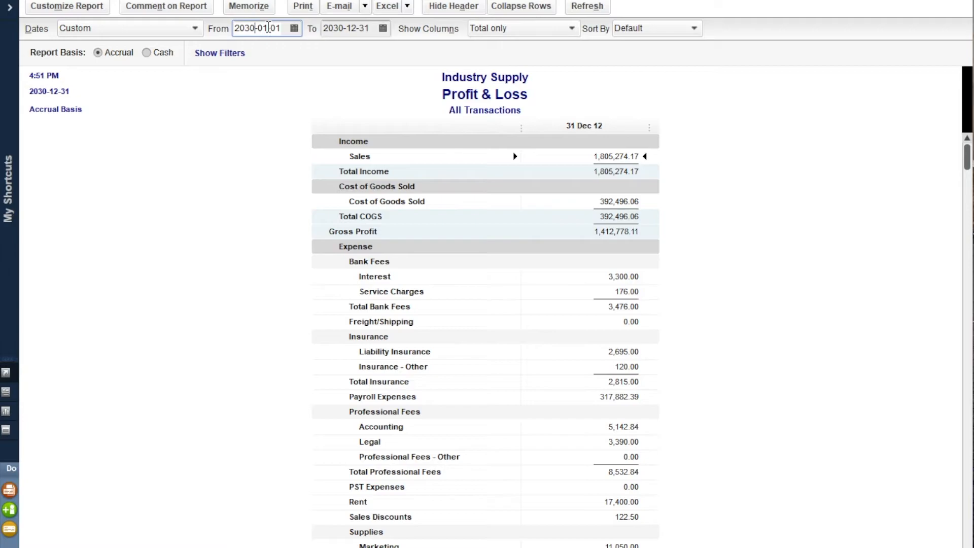
{"action": "double_click", "coordinate": [260, 28]}
{"action": "type", "text": "06"}
{"action": "key", "text": "Tab"}
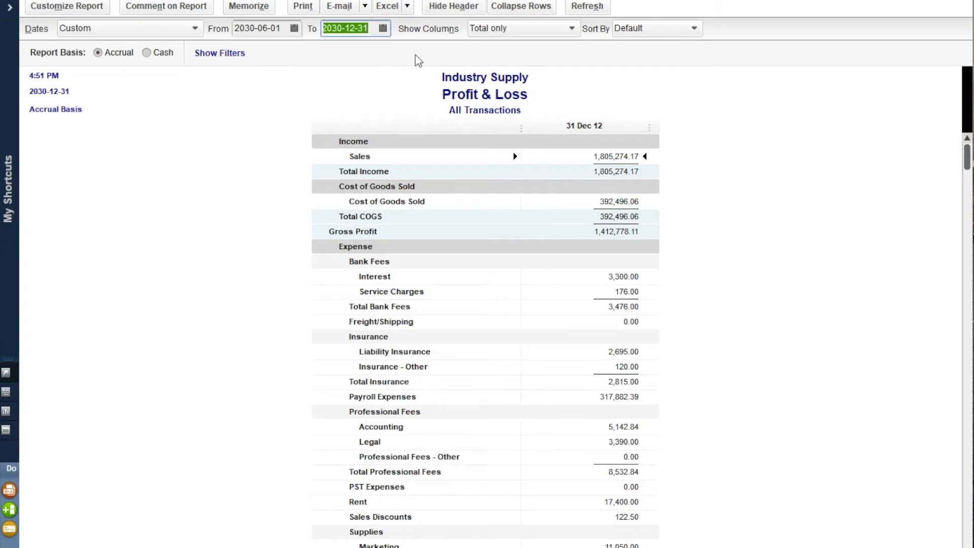
{"action": "left_click", "coordinate": [587, 6]}
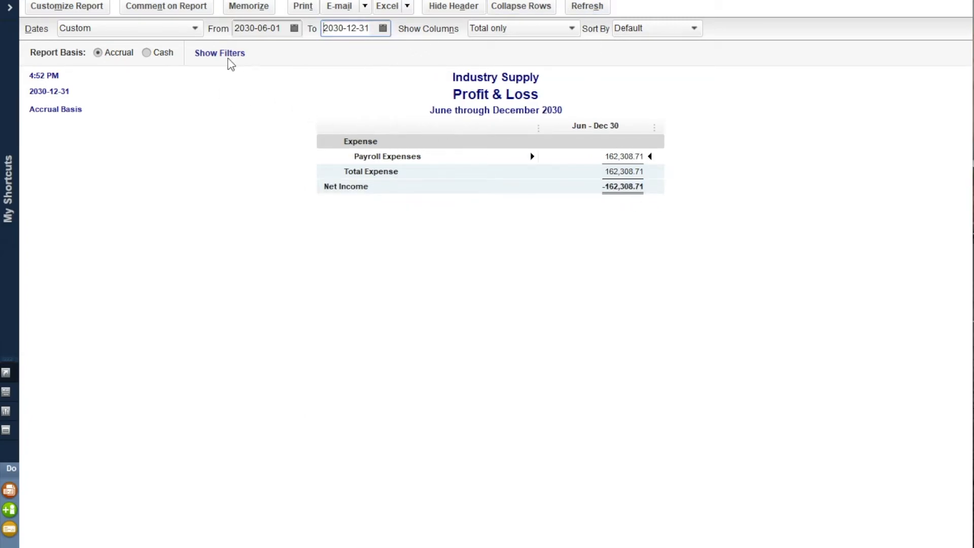
Step: Set the report's date range back to All in place of the custom period
{"action": "left_click", "coordinate": [195, 29]}
{"action": "scroll", "coordinate": [184, 78], "scroll_direction": "up", "scroll_amount": 2}
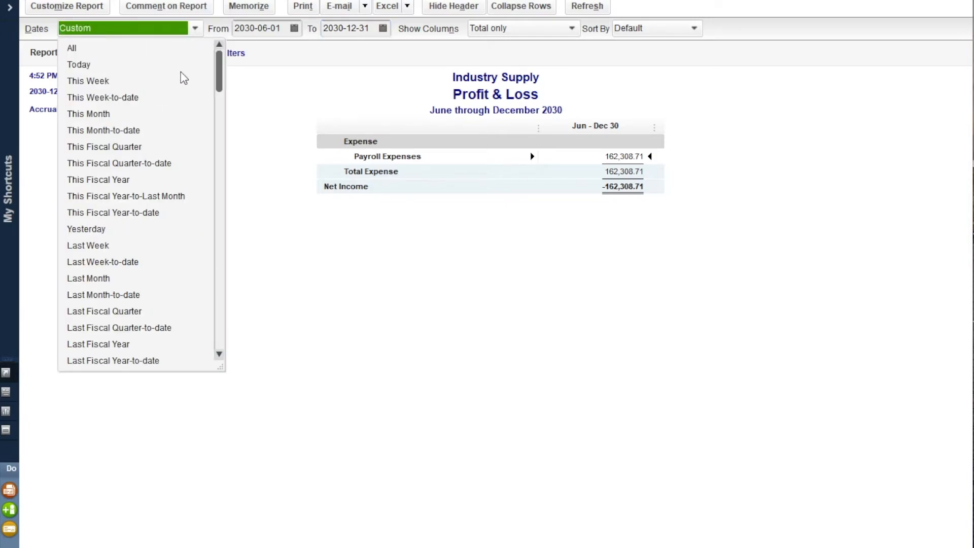
{"action": "left_click", "coordinate": [141, 48]}
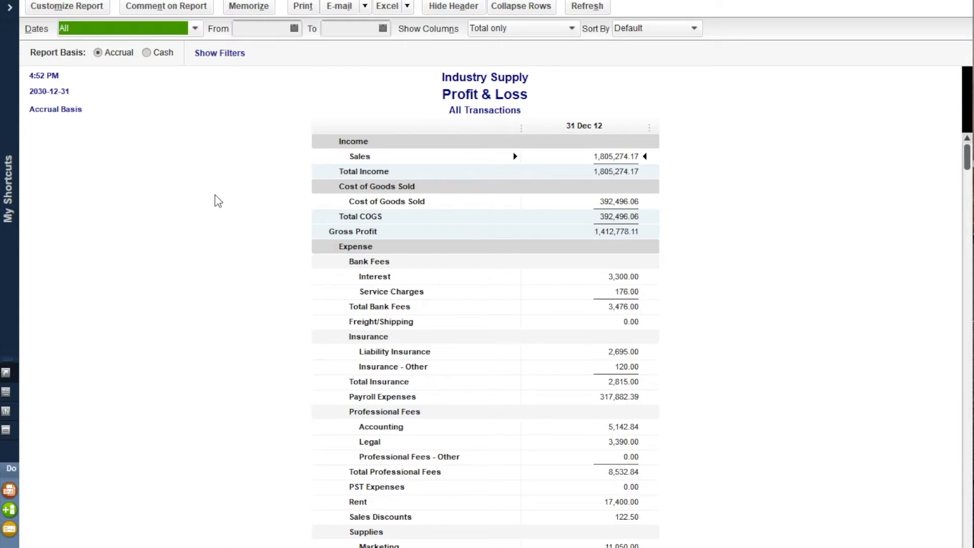
Step: Open the report's customization settings and review the display options, the filters and the account filter choices
{"action": "left_click", "coordinate": [68, 6]}
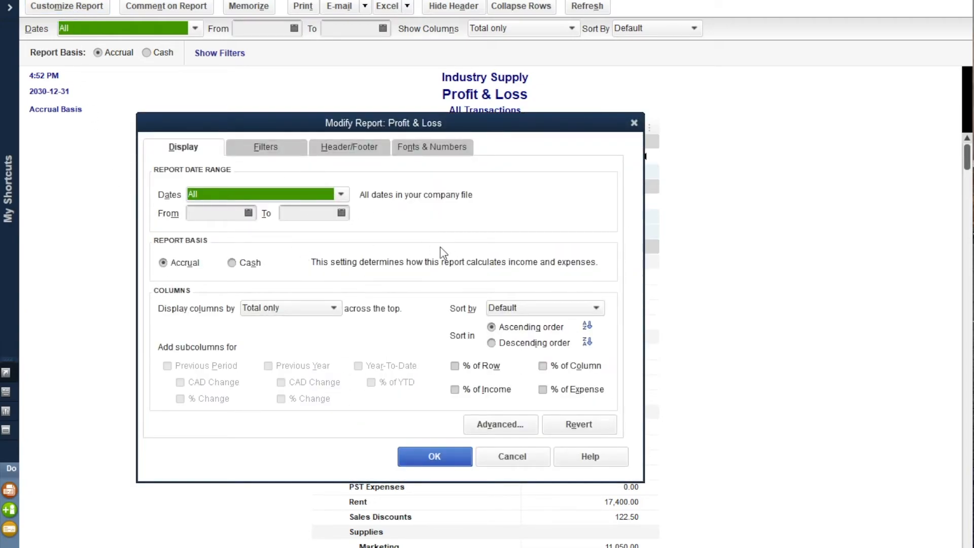
{"action": "left_click", "coordinate": [267, 149]}
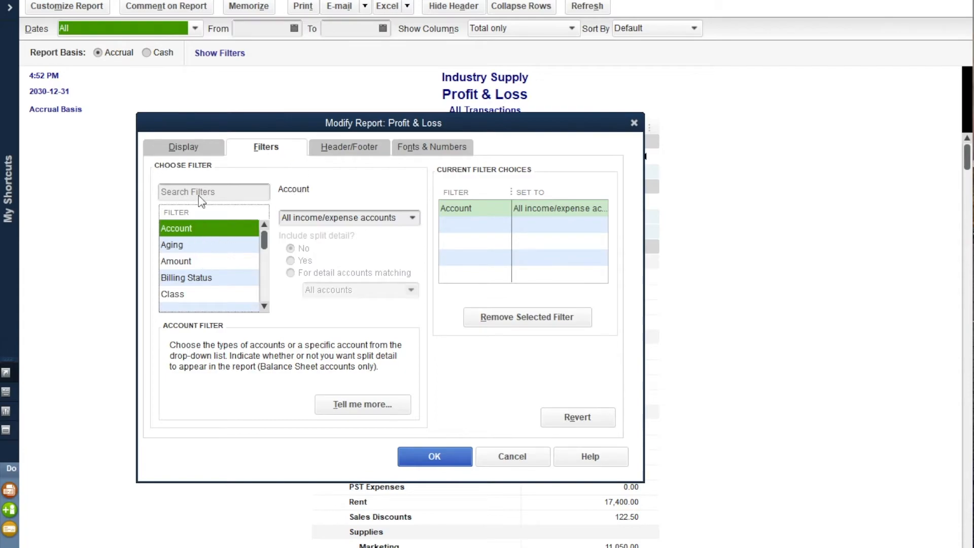
{"action": "left_click", "coordinate": [202, 148]}
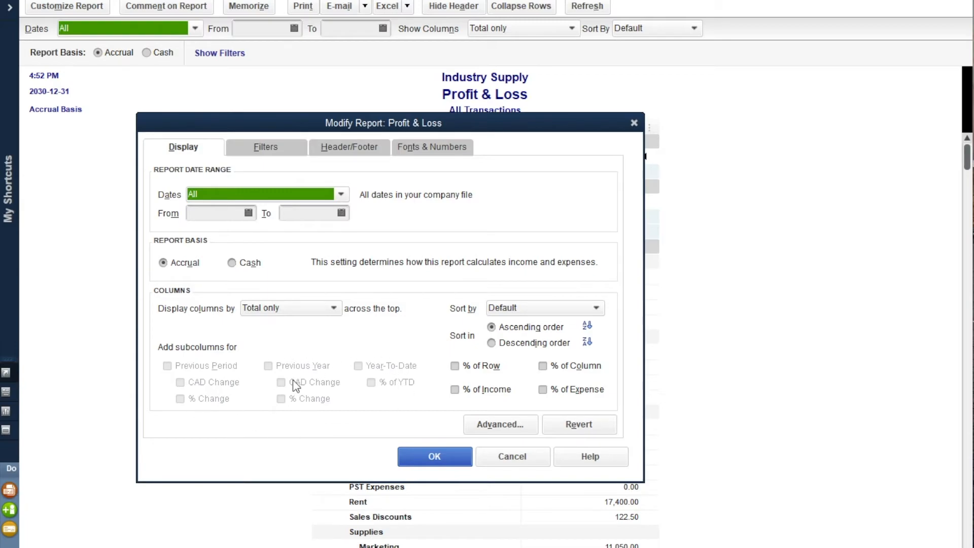
{"action": "left_click", "coordinate": [249, 213]}
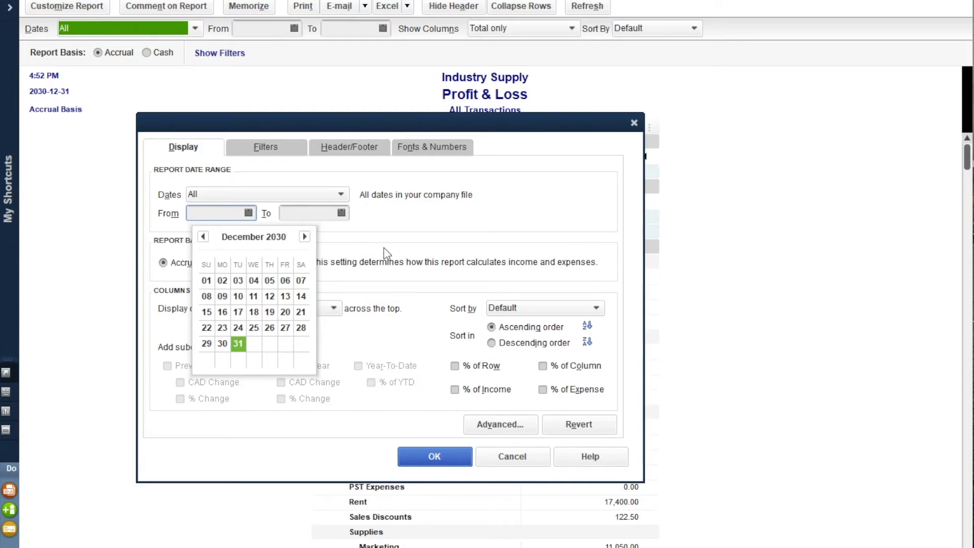
{"action": "left_click", "coordinate": [367, 245]}
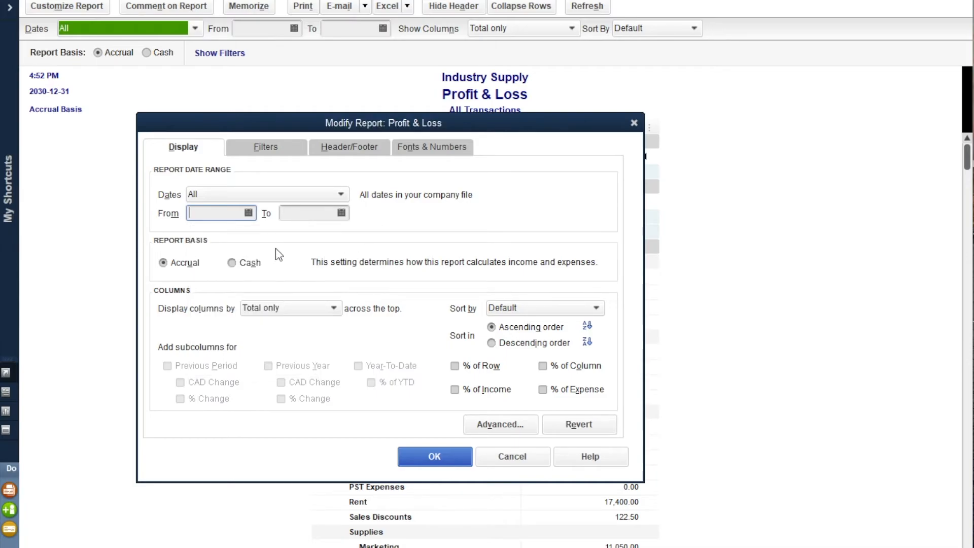
{"action": "left_click", "coordinate": [279, 149]}
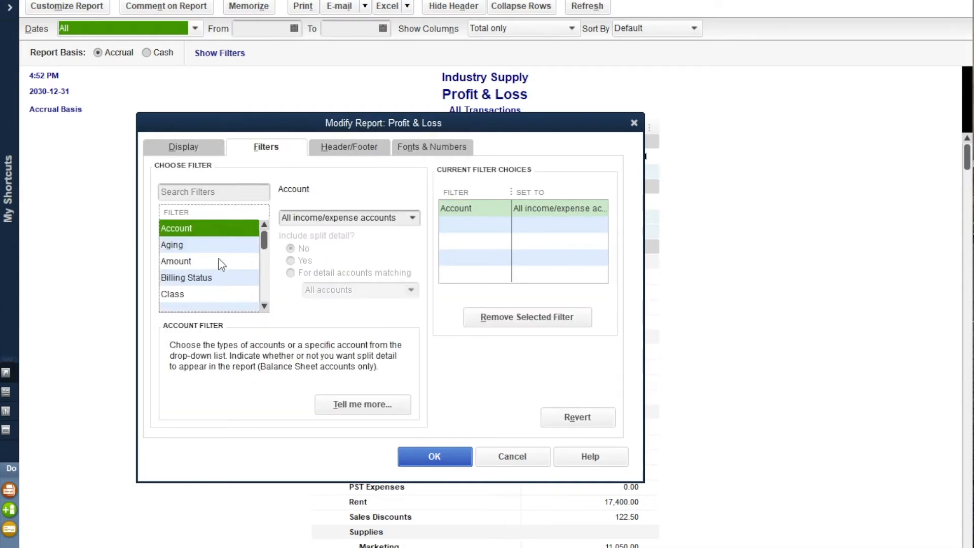
{"action": "left_click", "coordinate": [414, 218]}
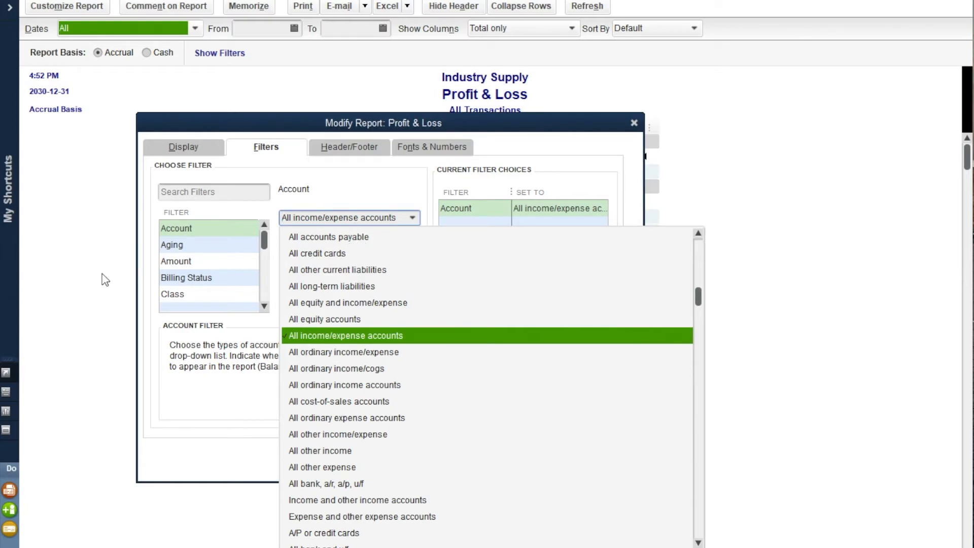
{"action": "left_click", "coordinate": [383, 183]}
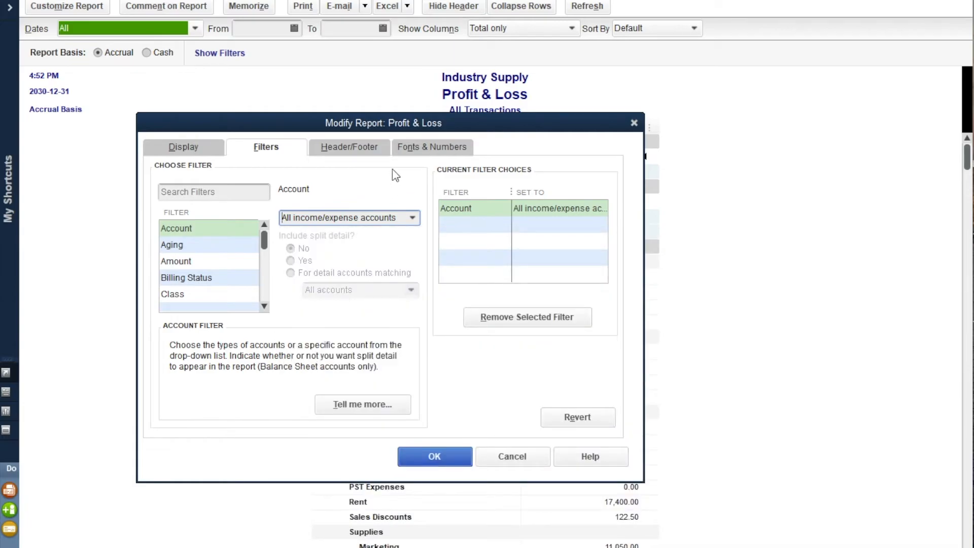
Step: Try turning off the company name and report title in the header settings, and turn both back on
{"action": "left_click", "coordinate": [364, 148]}
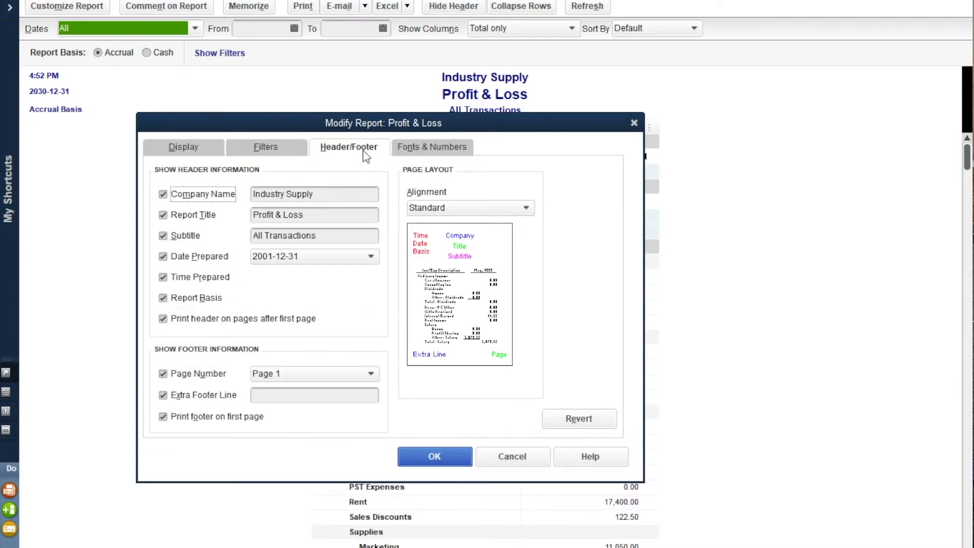
{"action": "left_click", "coordinate": [163, 195]}
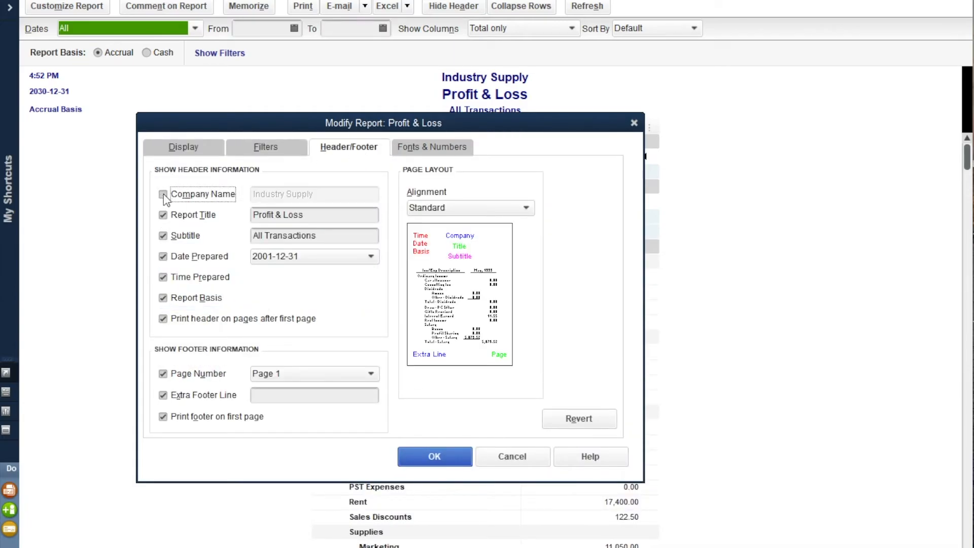
{"action": "left_click", "coordinate": [163, 195]}
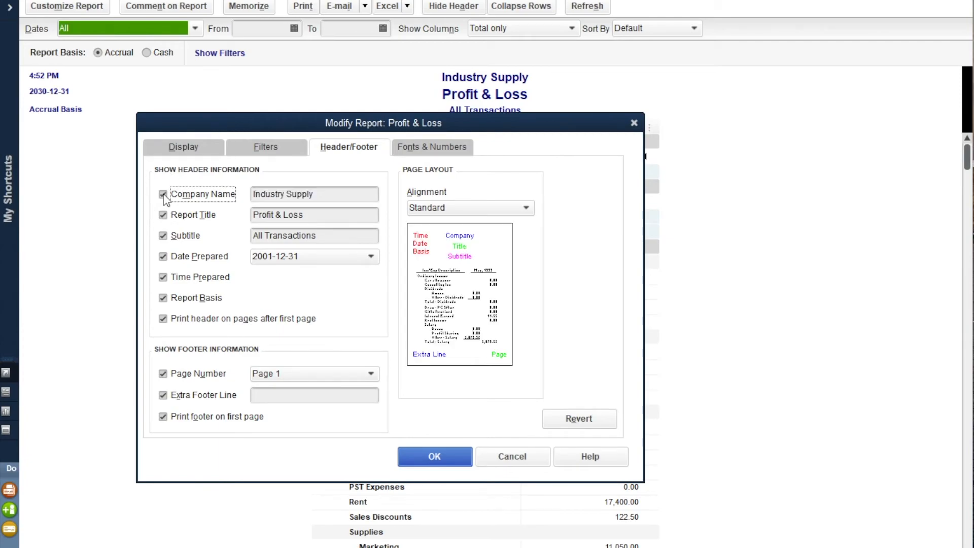
{"action": "left_click", "coordinate": [163, 216]}
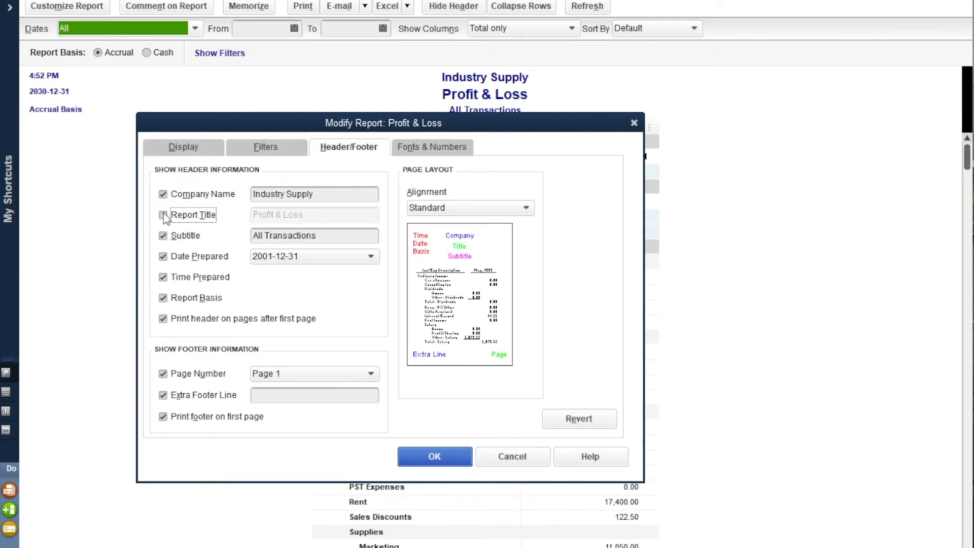
{"action": "left_click", "coordinate": [162, 215]}
Step: Change the report title in the header to Income Statement and apply the customization
{"action": "left_click_drag", "start_coordinate": [305, 215], "coordinate": [231, 216]}
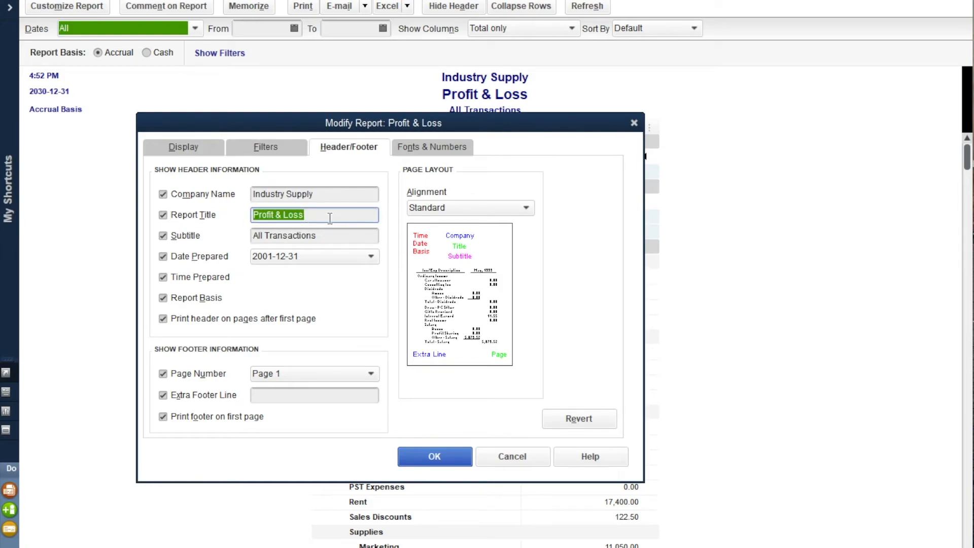
{"action": "type", "text": "Incom"}
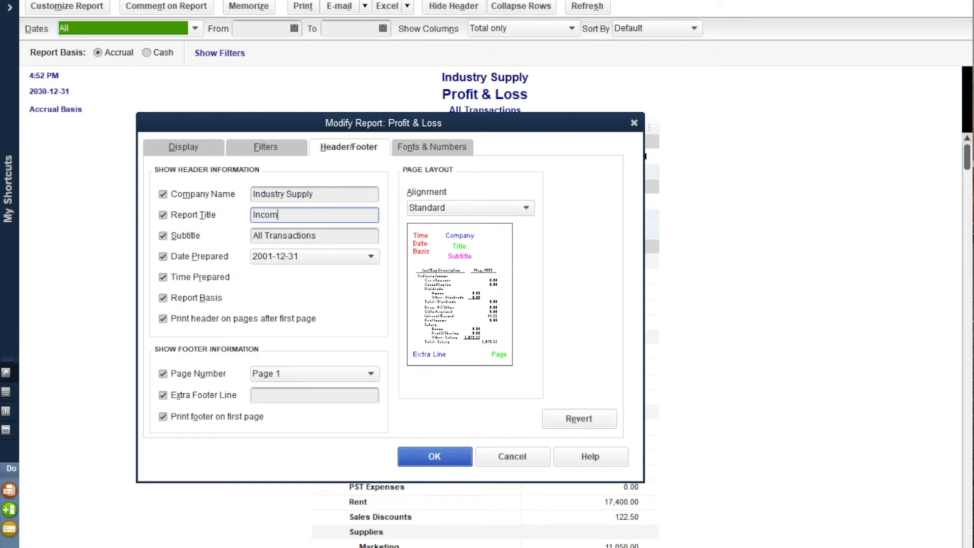
{"action": "type", "text": "e Statement"}
{"action": "left_click", "coordinate": [432, 454]}
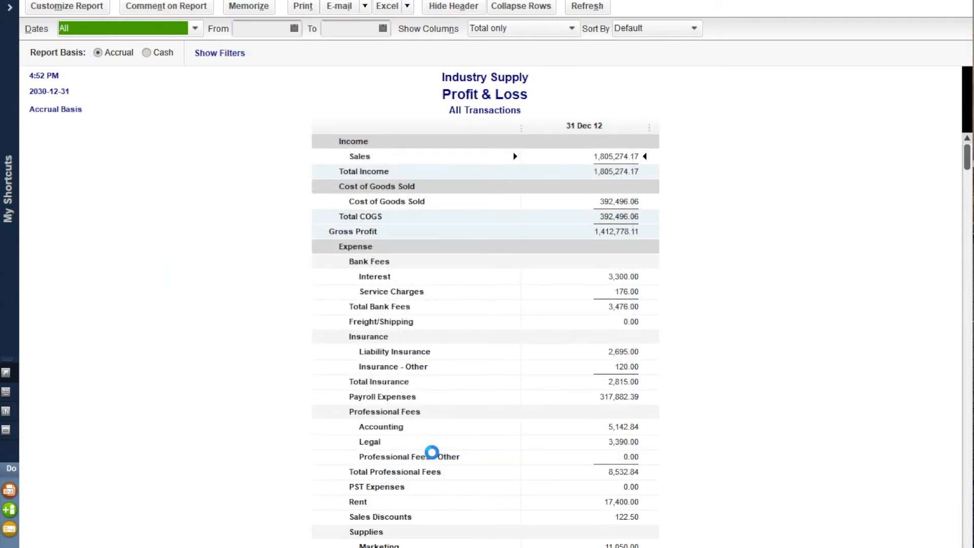
{"action": "left_click", "coordinate": [435, 97]}
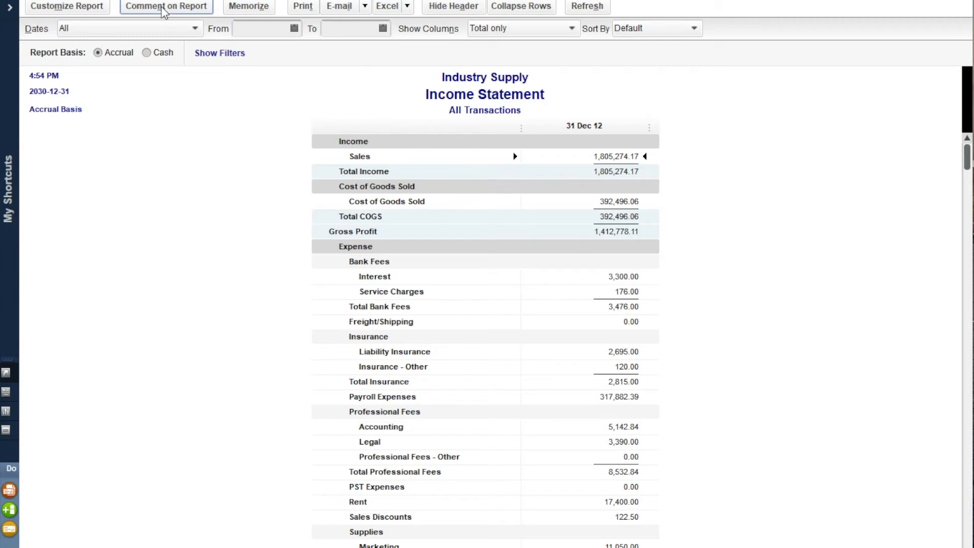
Step: Comment "why cost sales too high" on the Cost of Goods Sold amount, save the comment and close the commented report
{"action": "left_click", "coordinate": [164, 7]}
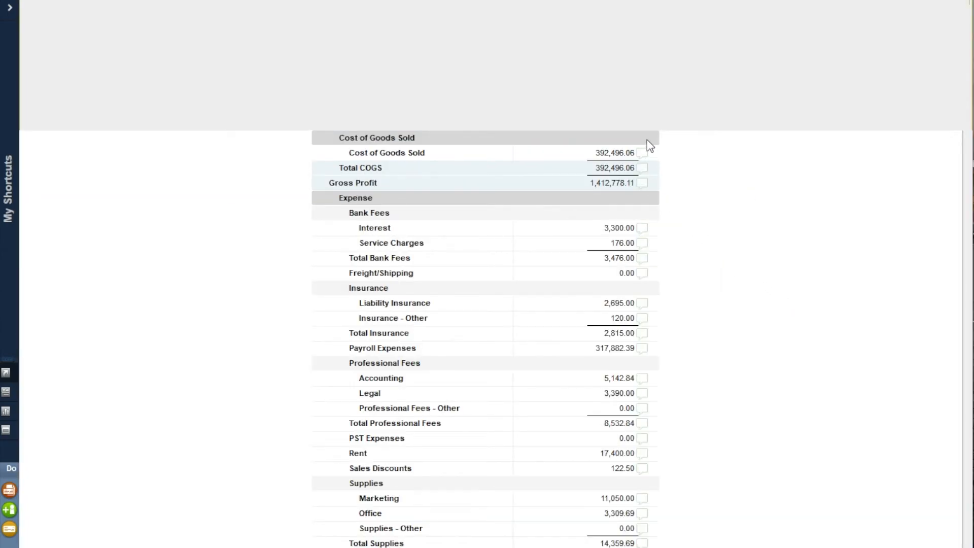
{"action": "left_click", "coordinate": [644, 151]}
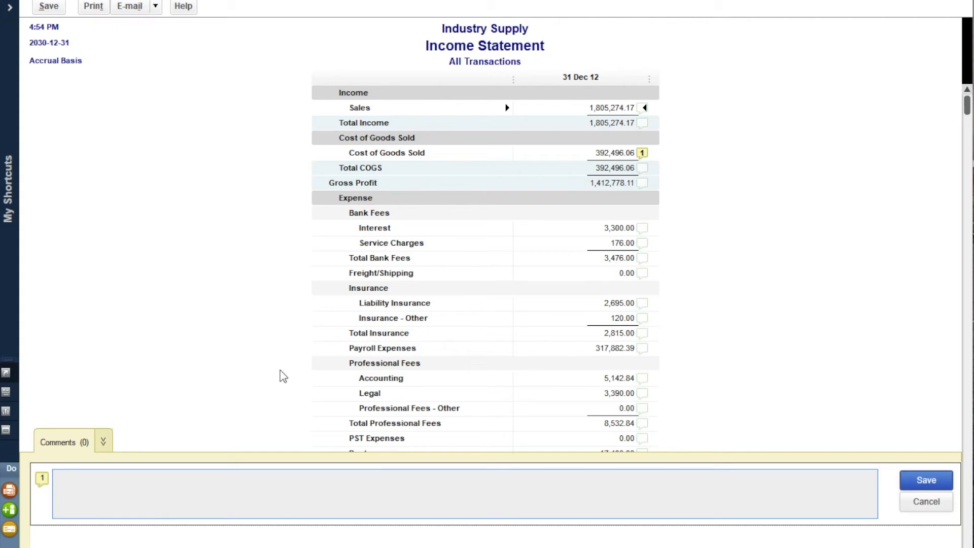
{"action": "type", "text": "why cost sales too"}
{"action": "type", "text": "highE"}
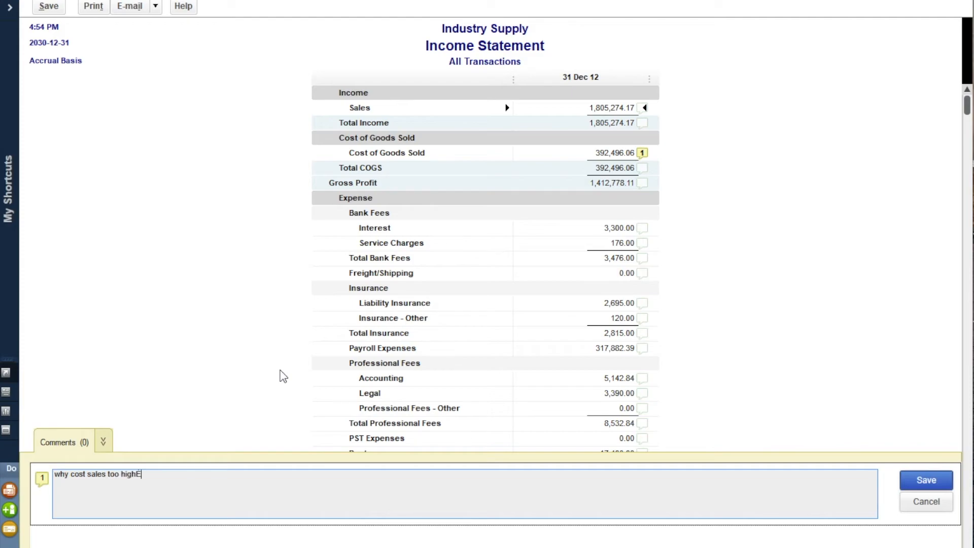
{"action": "key", "text": "BackSpace"}
{"action": "left_click", "coordinate": [927, 481]}
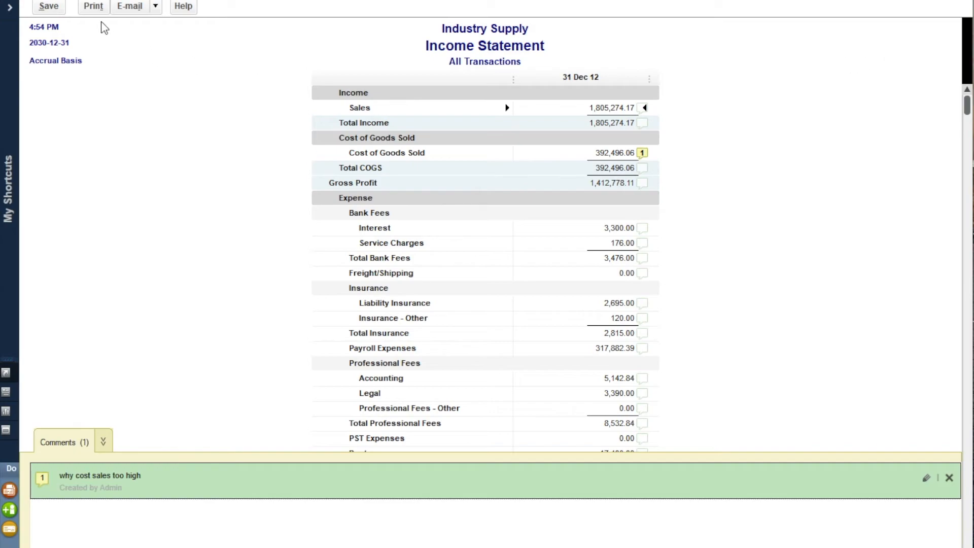
{"action": "left_click", "coordinate": [955, 3]}
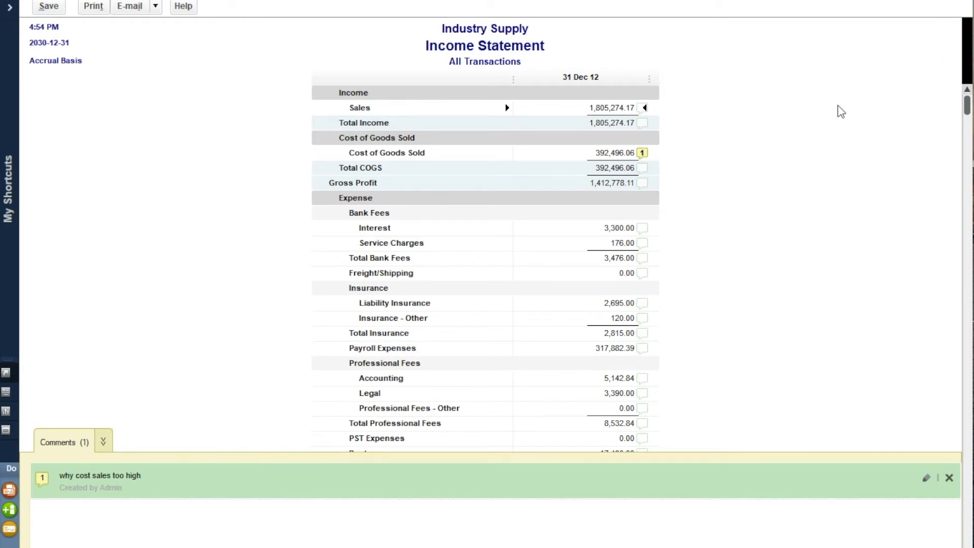
{"action": "left_click", "coordinate": [485, 175]}
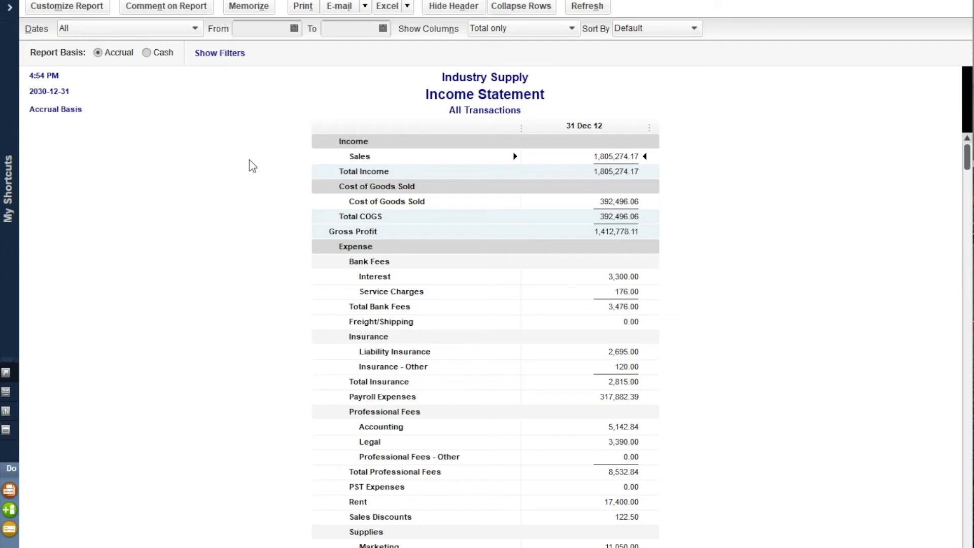
Step: Review the Income Statement report's options for memorizing it, e-mailing it as Excel or PDF, and exporting it to an Excel worksheet
{"action": "left_click", "coordinate": [251, 6]}
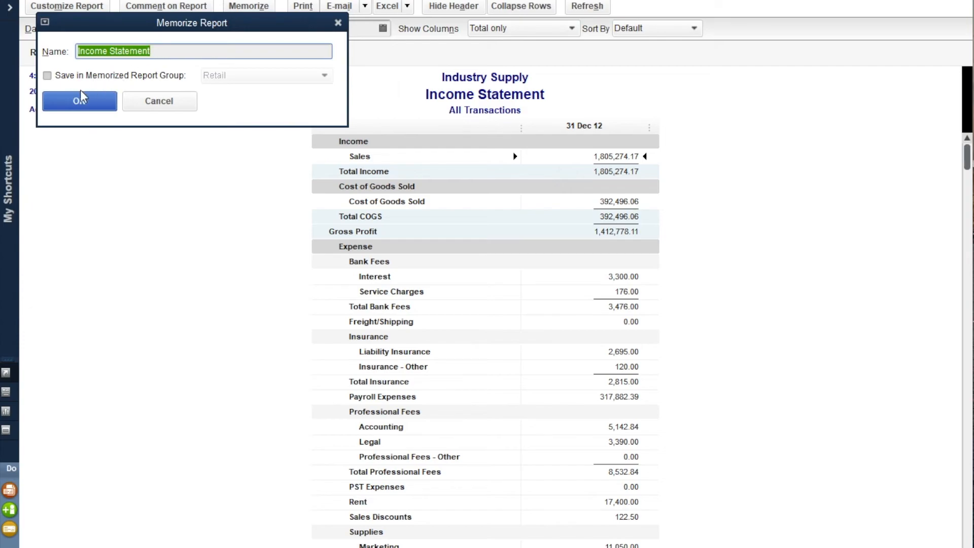
{"action": "left_click", "coordinate": [159, 104]}
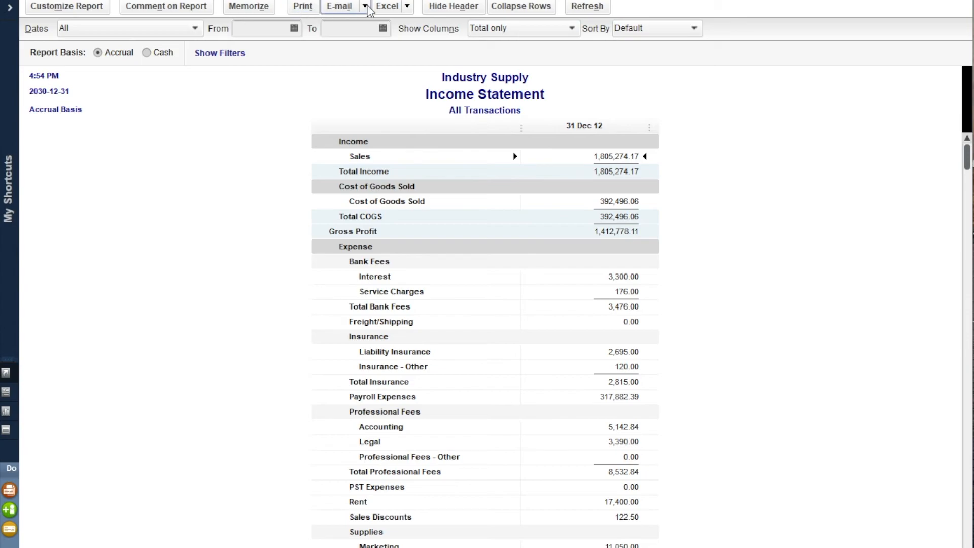
{"action": "left_click", "coordinate": [365, 7]}
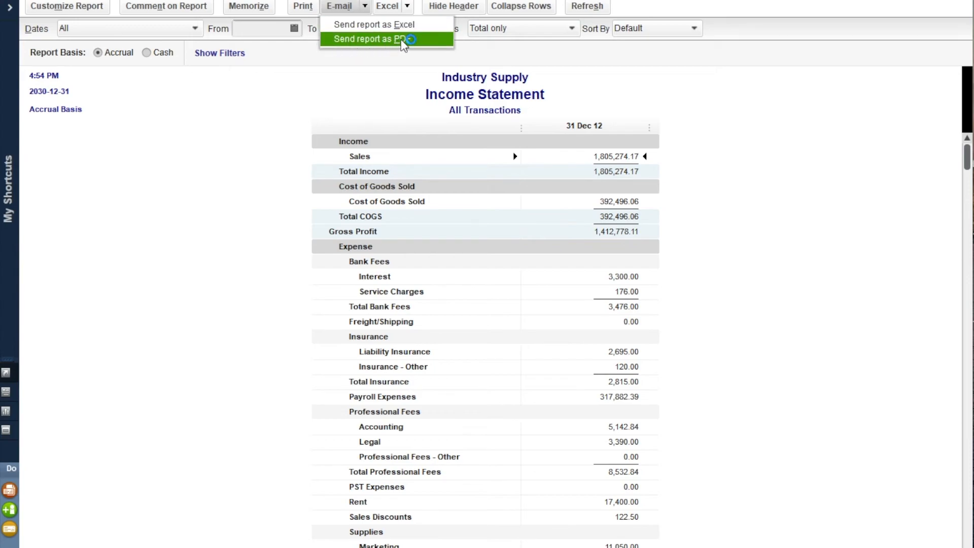
{"action": "left_click", "coordinate": [383, 29]}
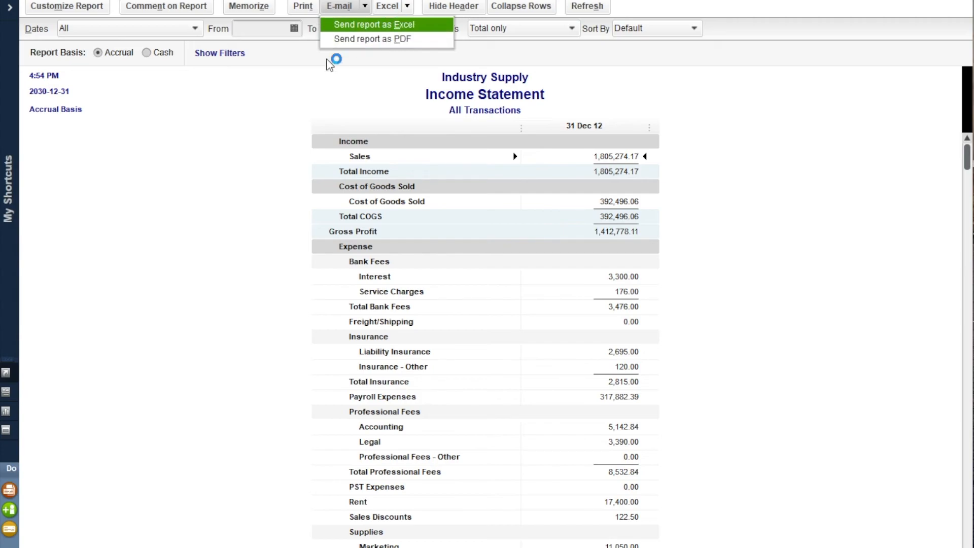
{"action": "left_click", "coordinate": [409, 8]}
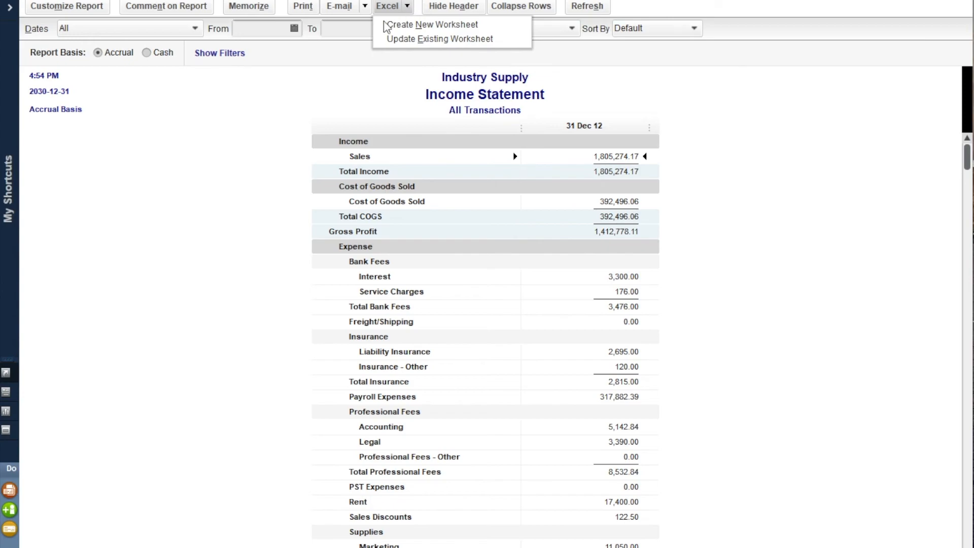
{"action": "left_click", "coordinate": [224, 166]}
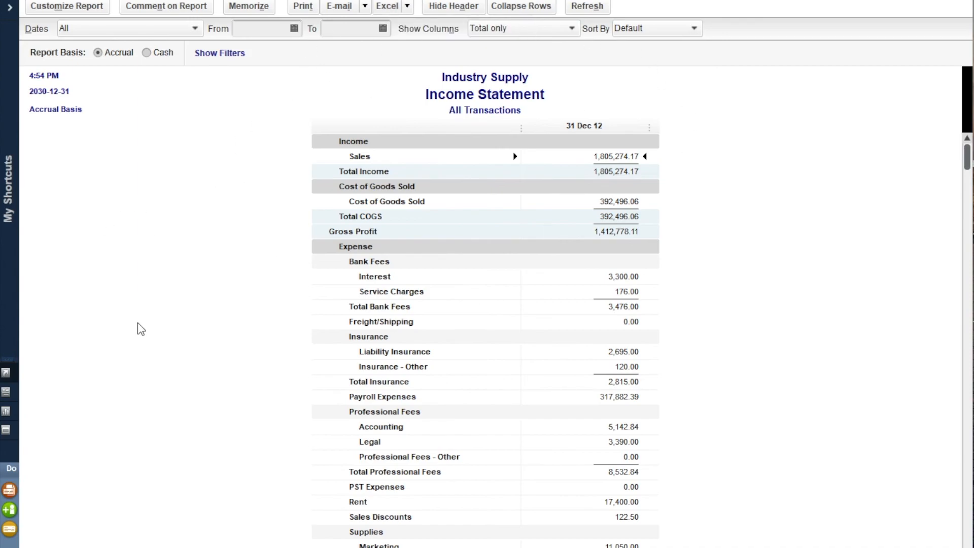